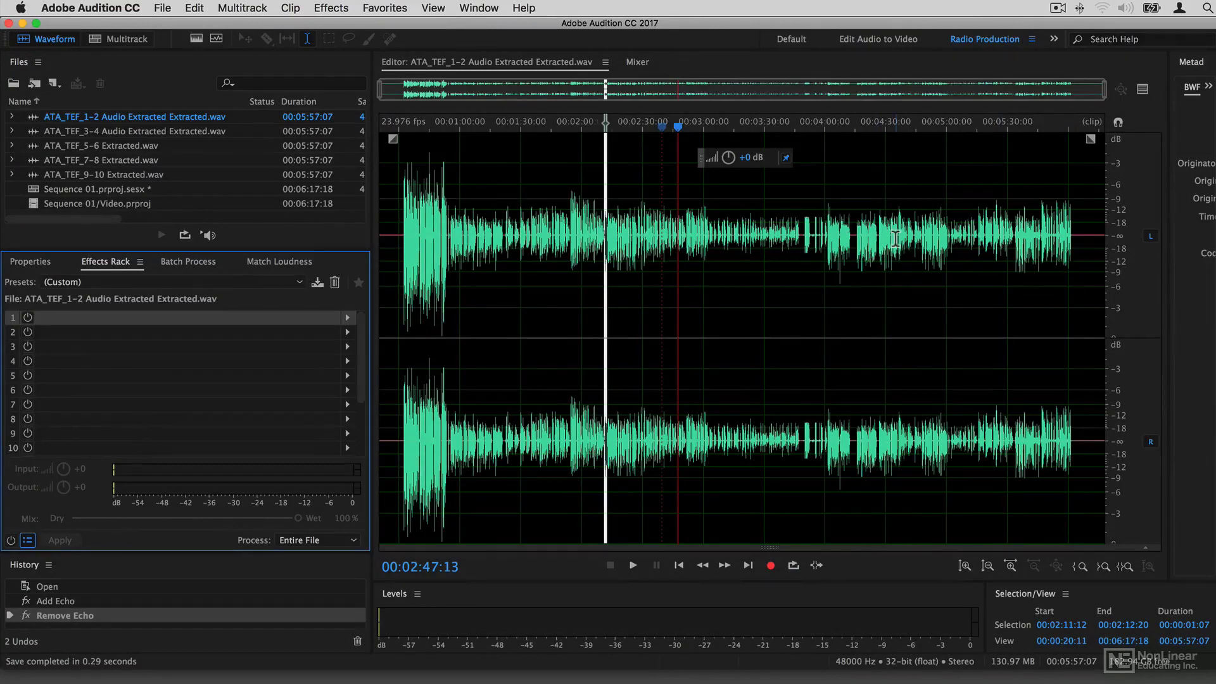
Step: Open the Sequence 01 multitrack session and compare the VO clip and track effects, ending on Track Effects
left_click(114, 42)
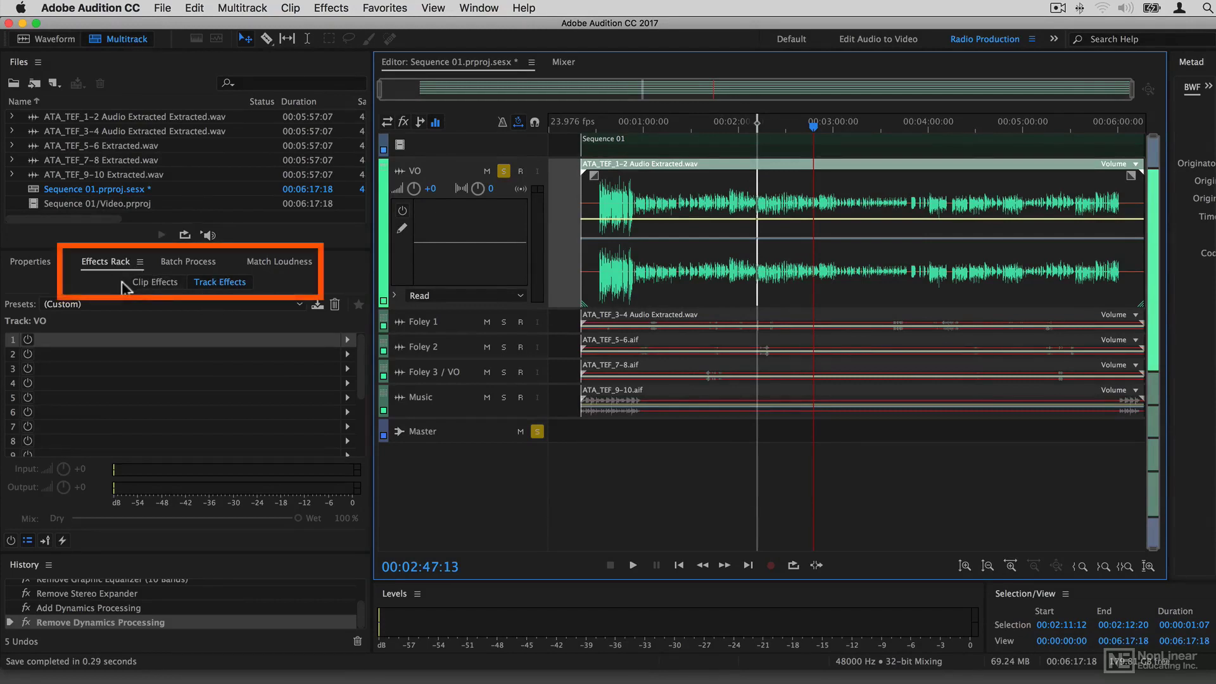
left_click(167, 285)
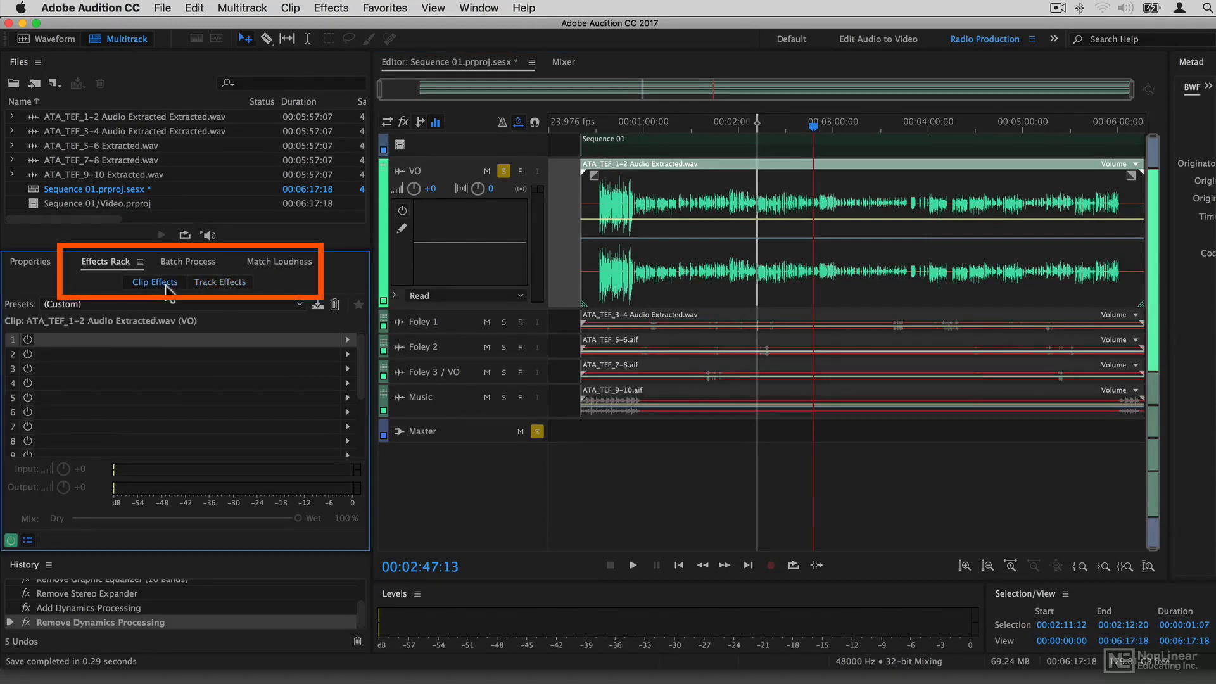
left_click(234, 288)
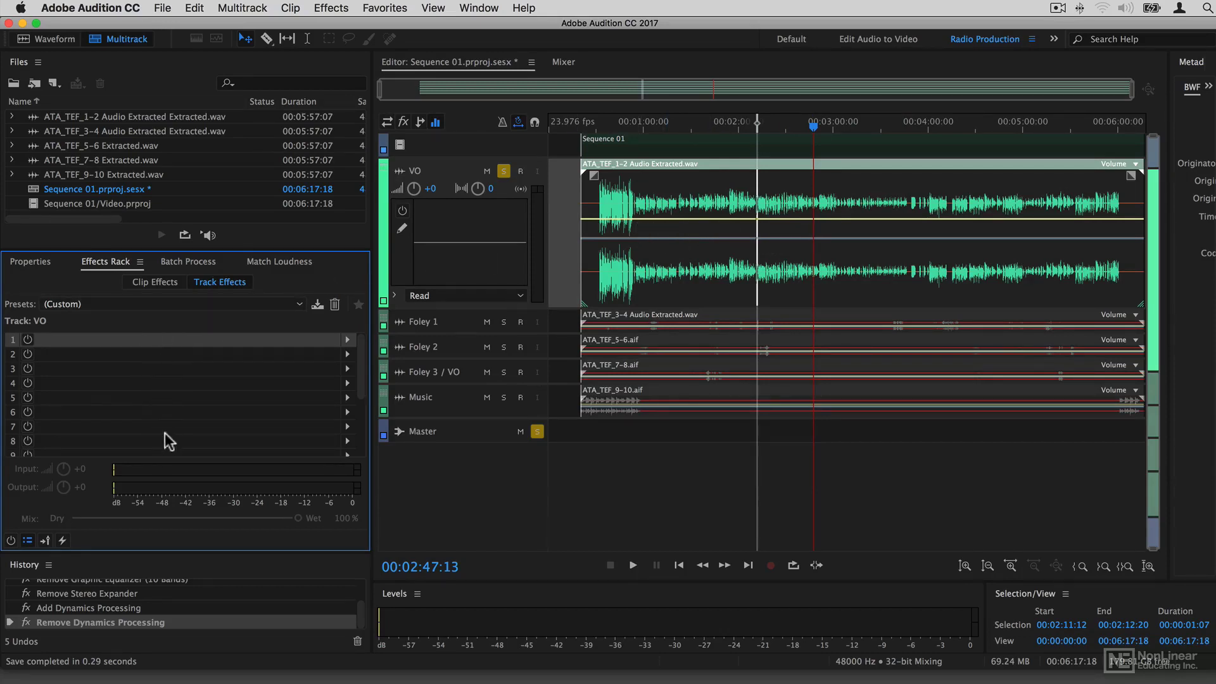
left_click(157, 282)
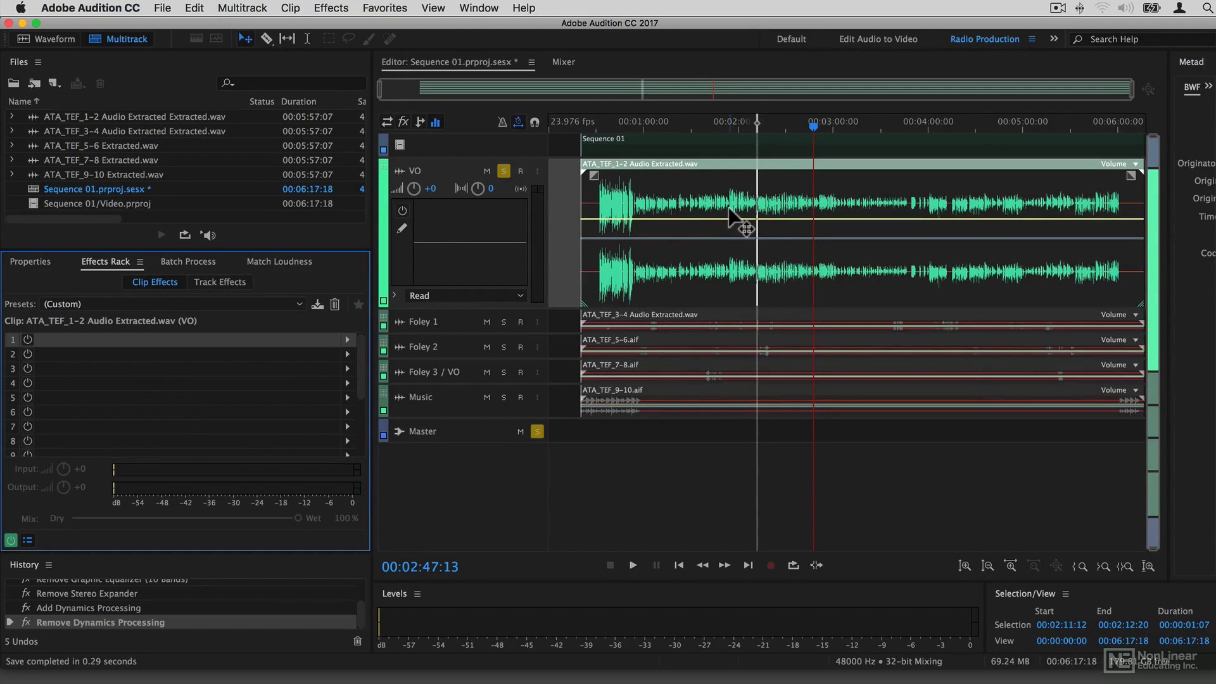
left_click(224, 283)
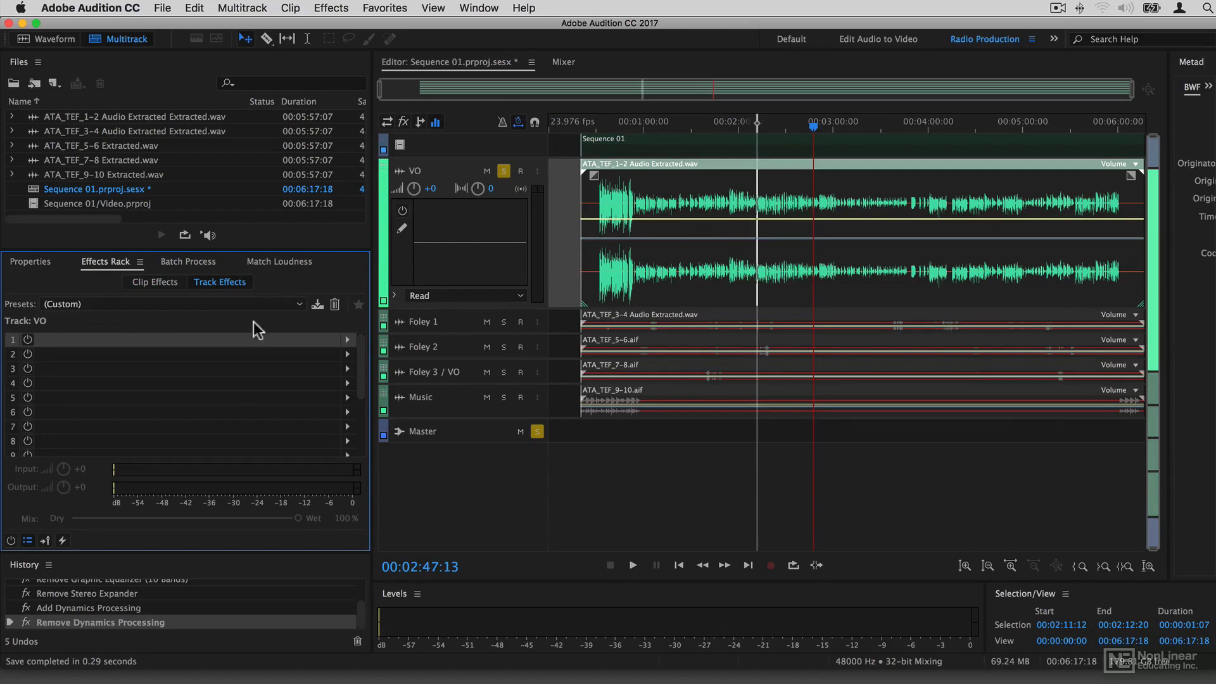
Step: Add a Delay and Echo > Echo effect to slot 1 of the VO track's effects
left_click(348, 339)
mouse_move(381, 409)
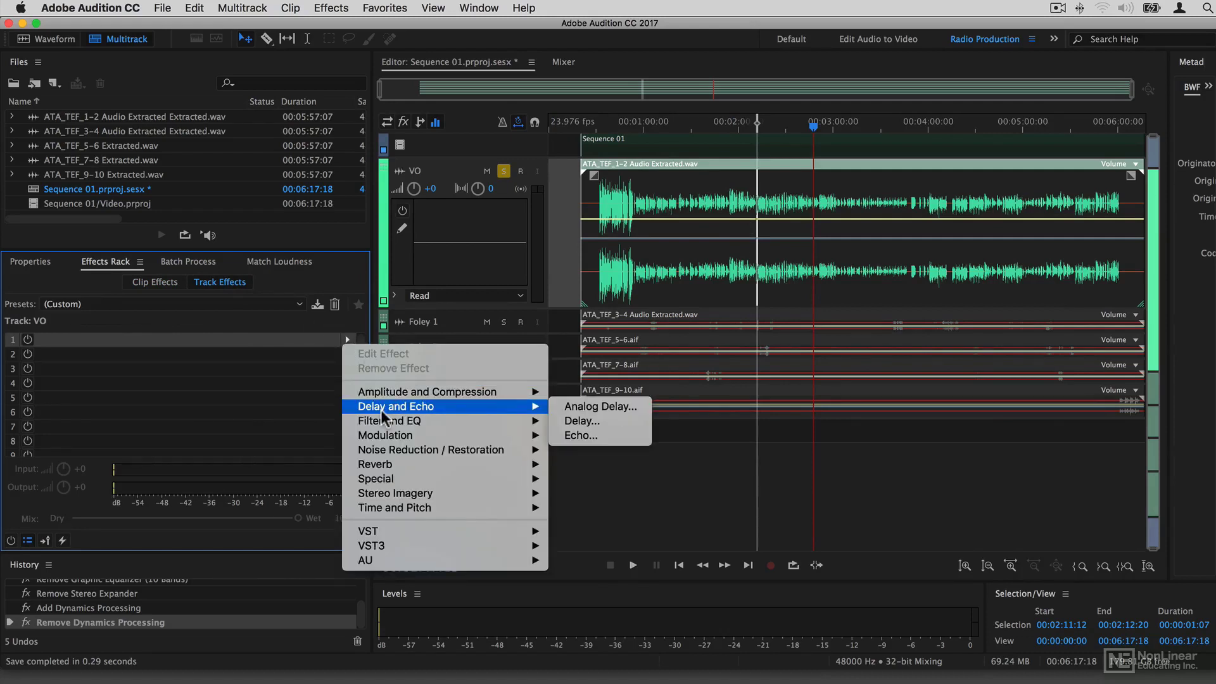
mouse_move(527, 421)
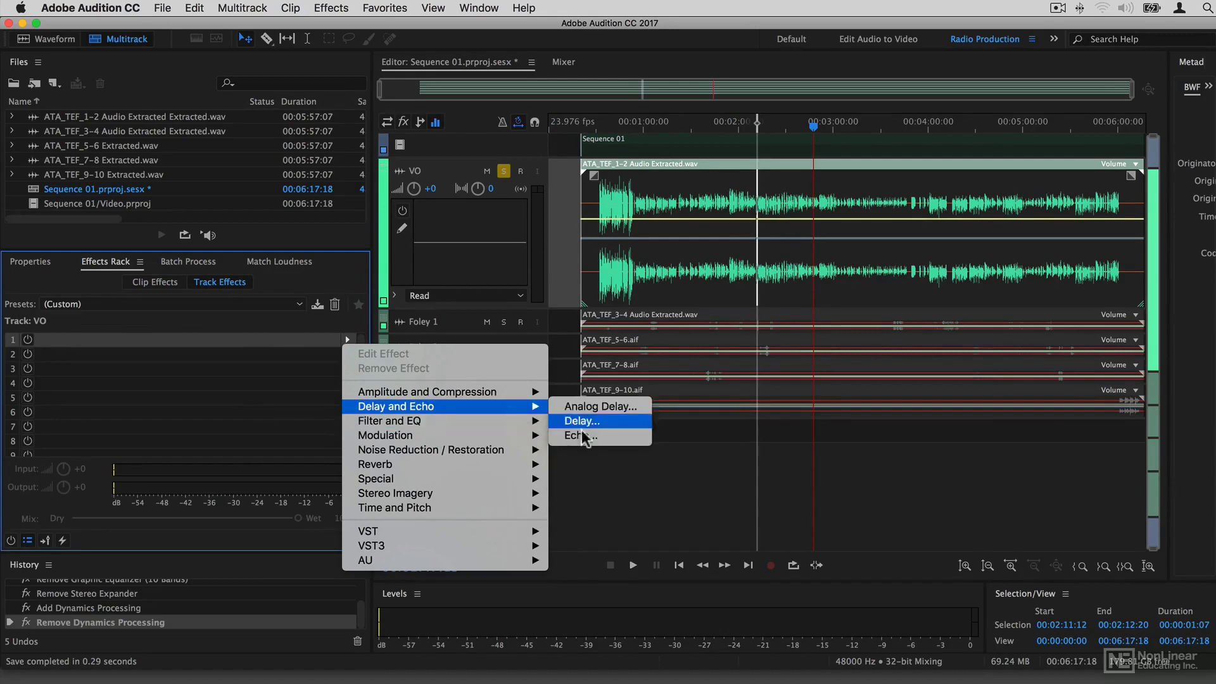
left_click(590, 435)
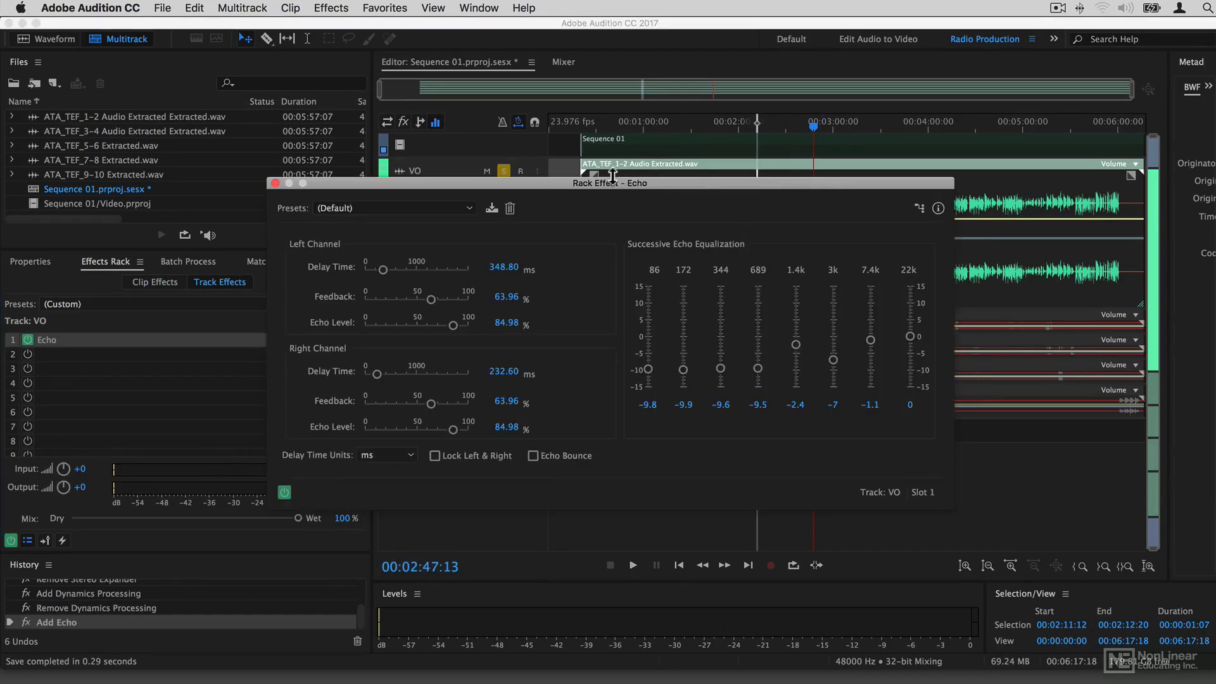
left_click_drag(616, 184, 318, 346)
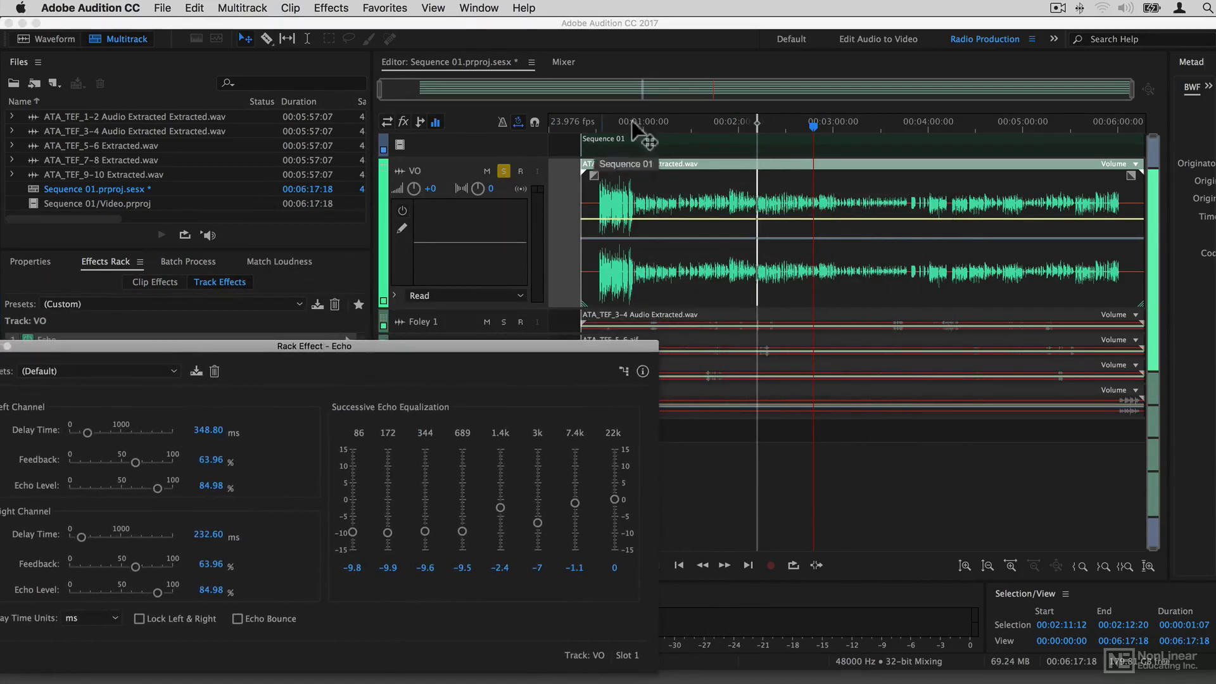
Step: Play back from around 00:01:40 to hear the echo on the VO track
left_click(676, 142)
left_click(701, 124)
key("space")
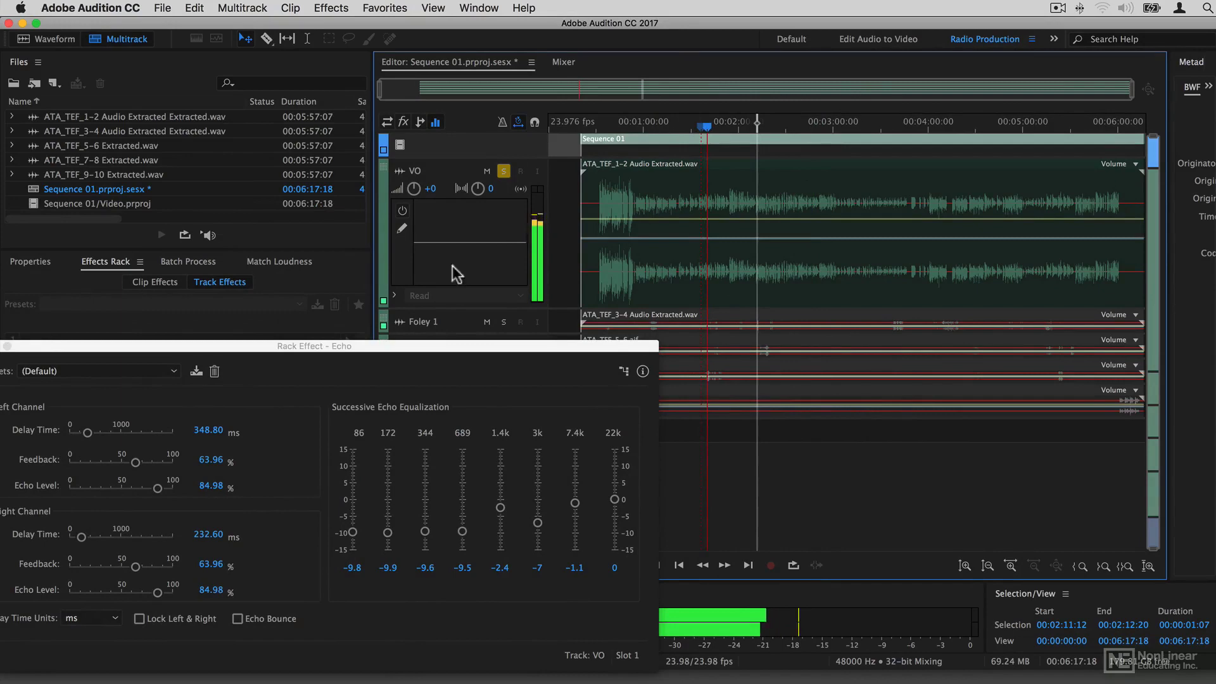
key("space")
left_click_drag(333, 351, 679, 327)
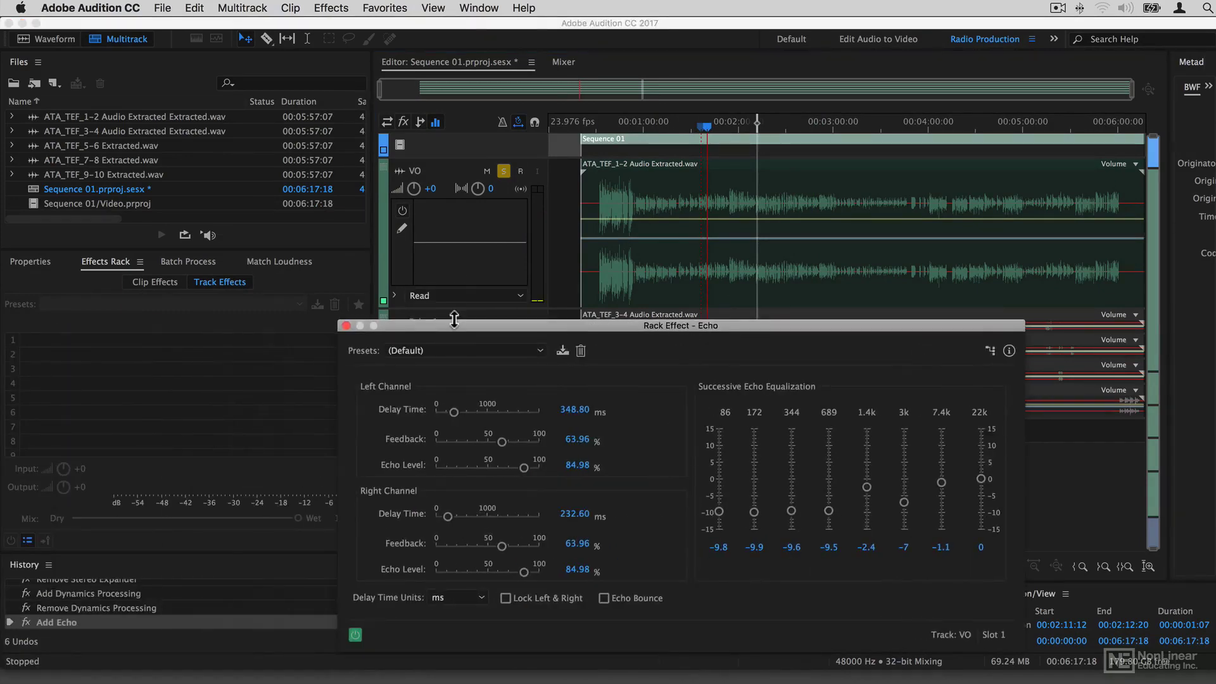
Step: Close the Echo settings and remove the Echo from slot 1 of the VO track
left_click(346, 325)
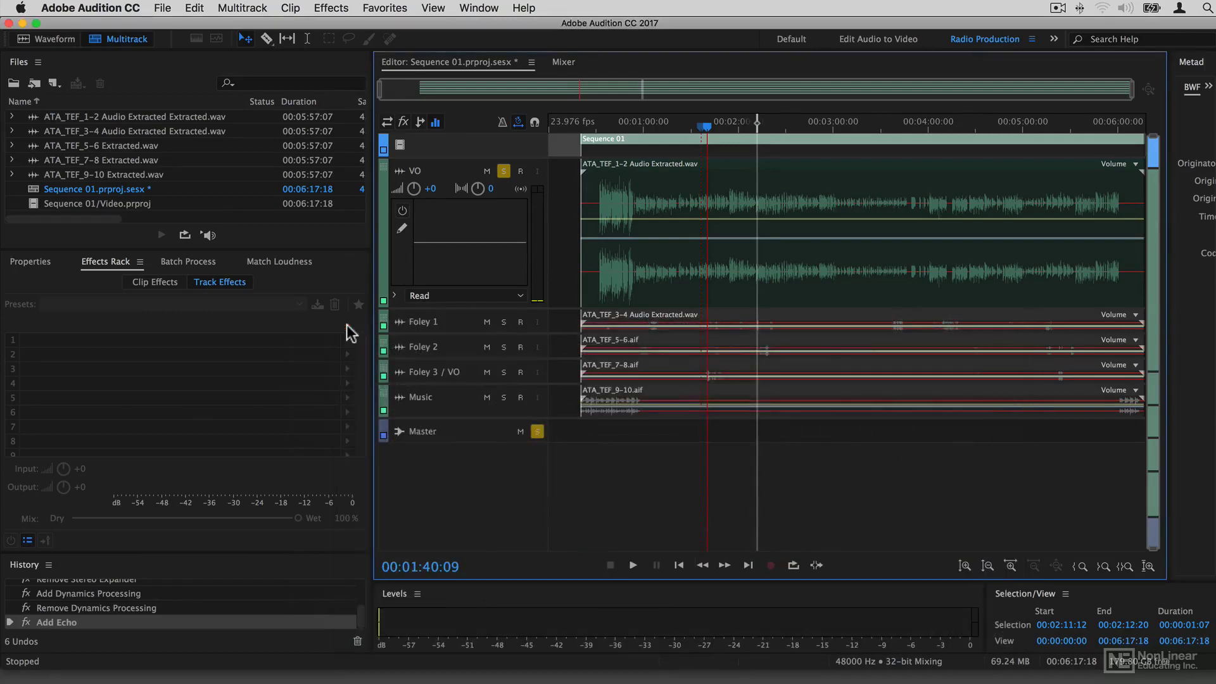
key("space")
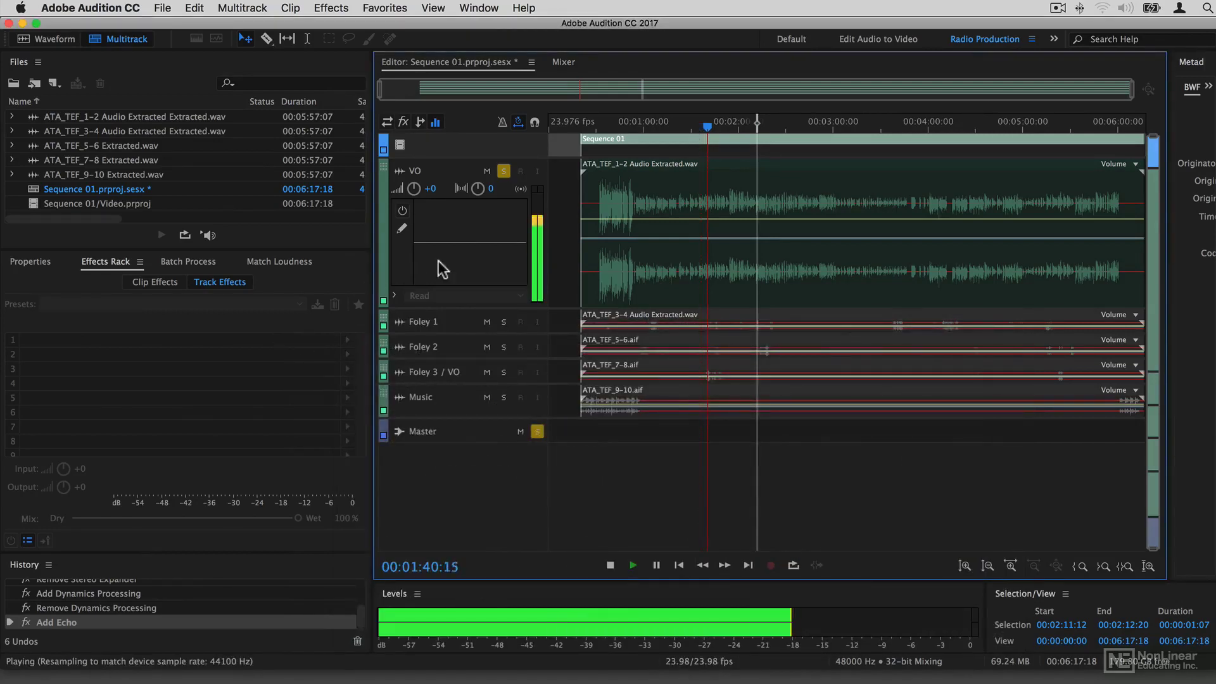
key("space")
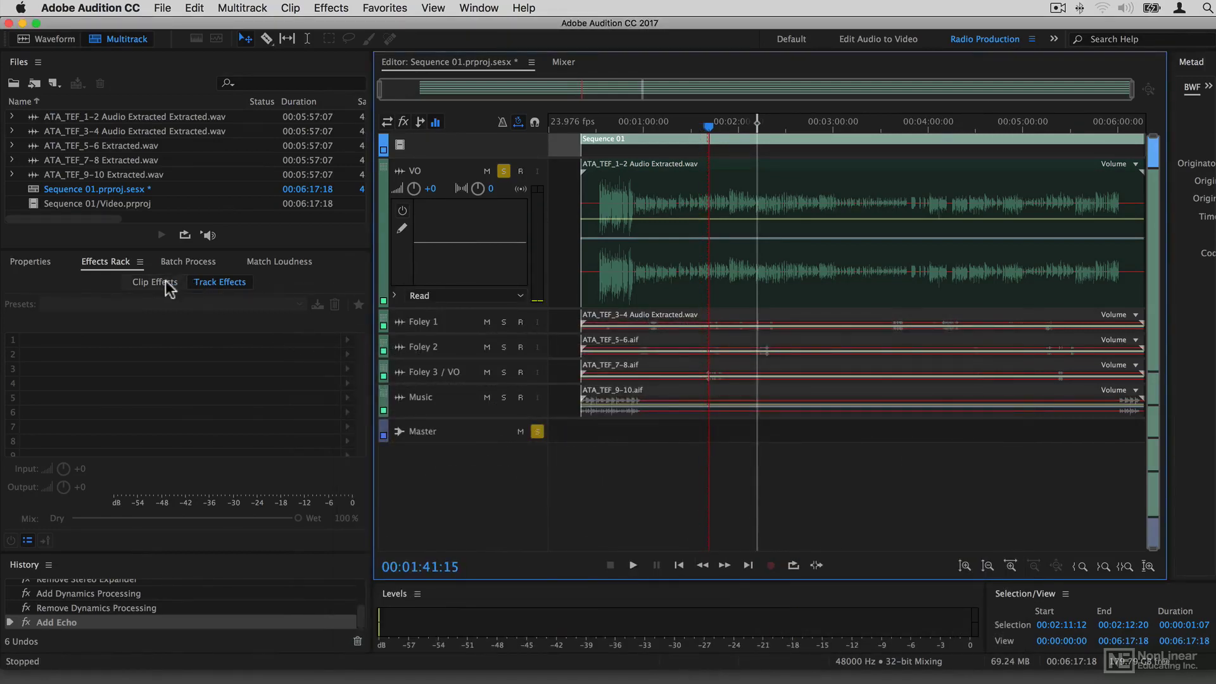
left_click(442, 192)
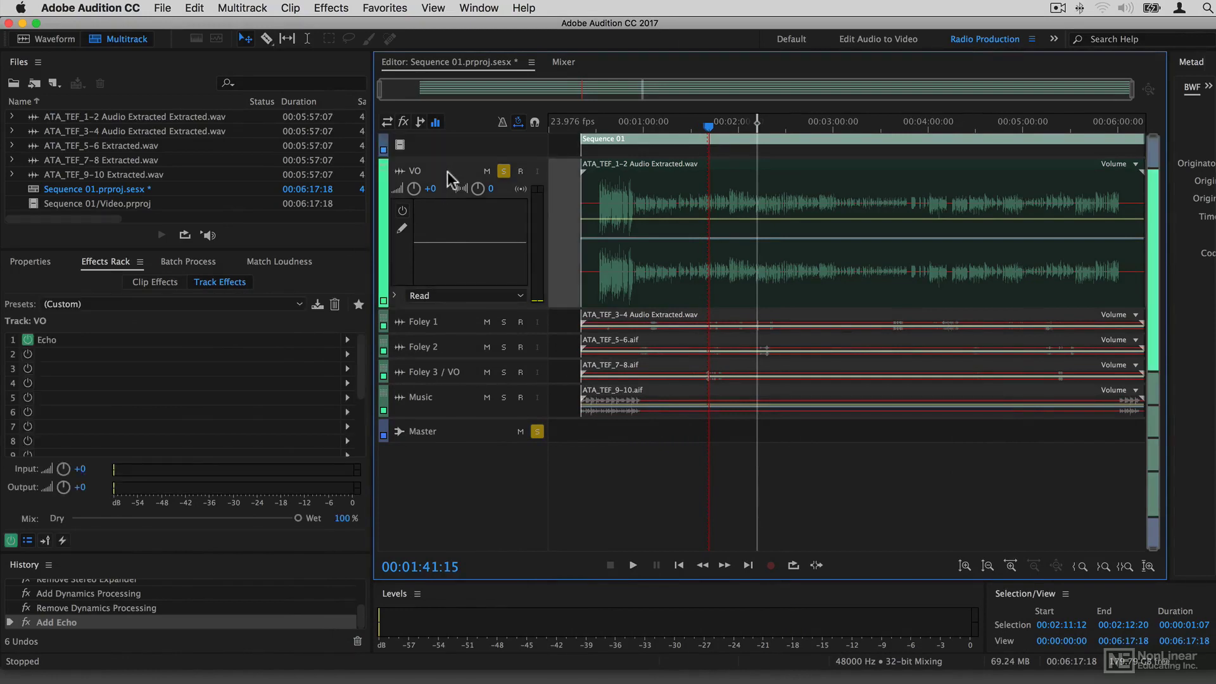
left_click(347, 340)
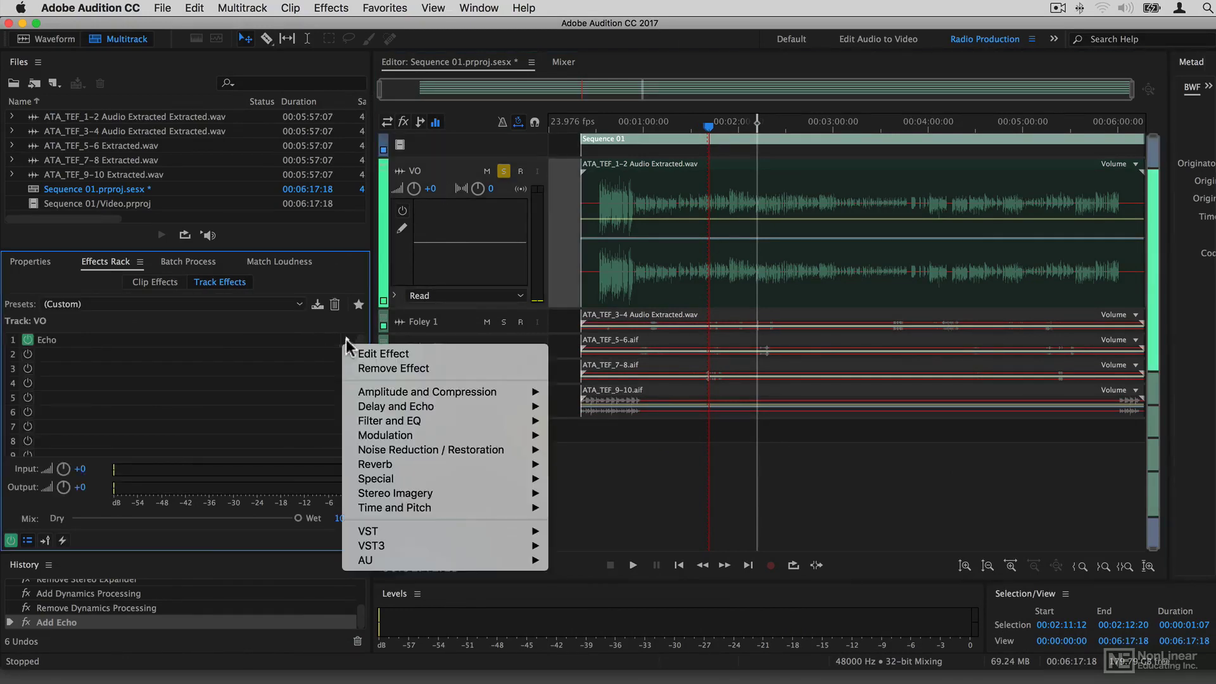
left_click(402, 369)
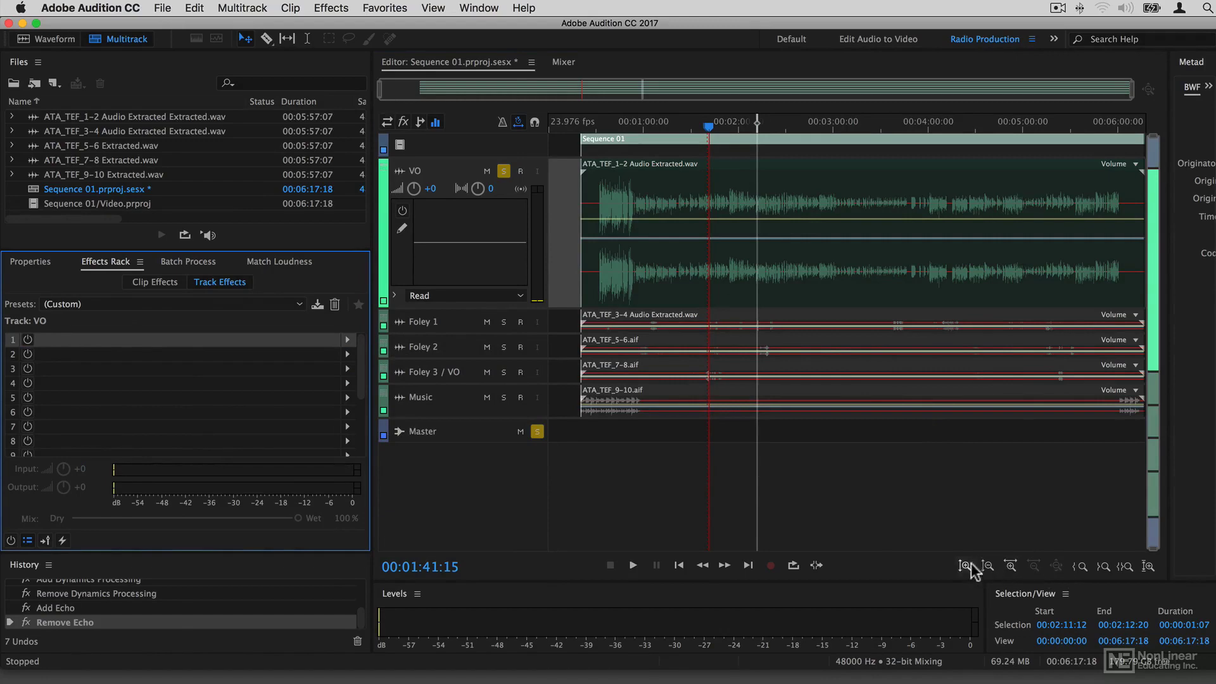
Step: Zoom into the VO clip and make two Razor cuts near 00:01:35
left_click(1012, 565)
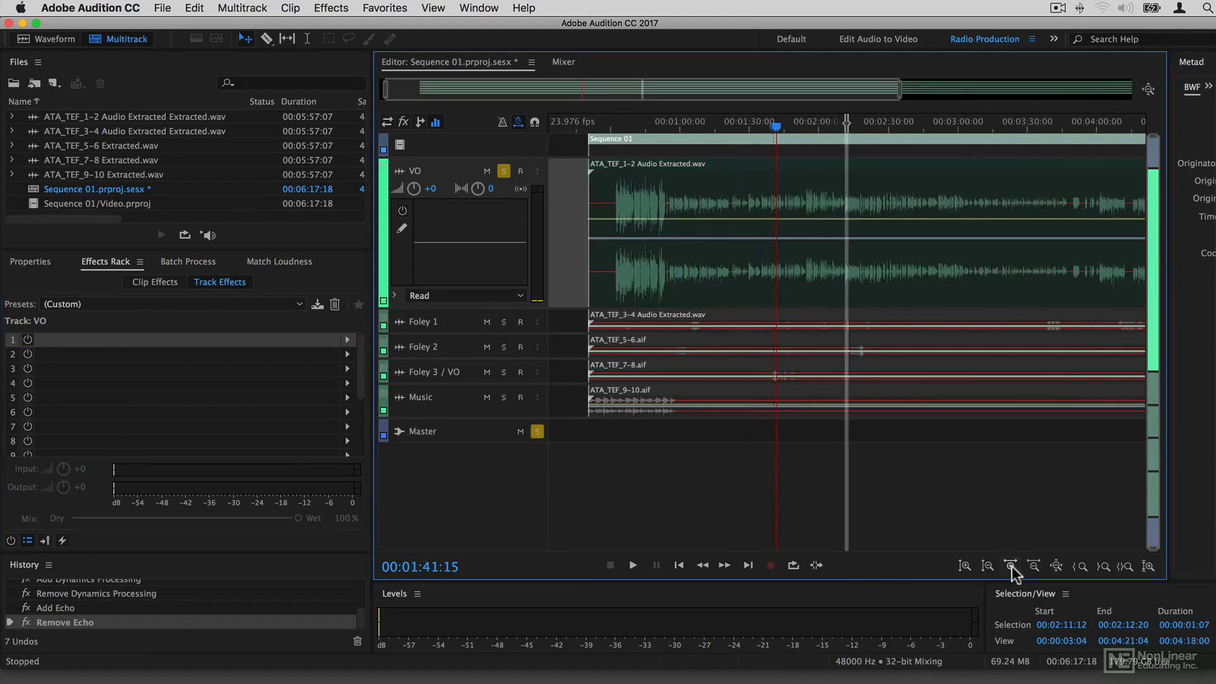
left_click(1012, 565)
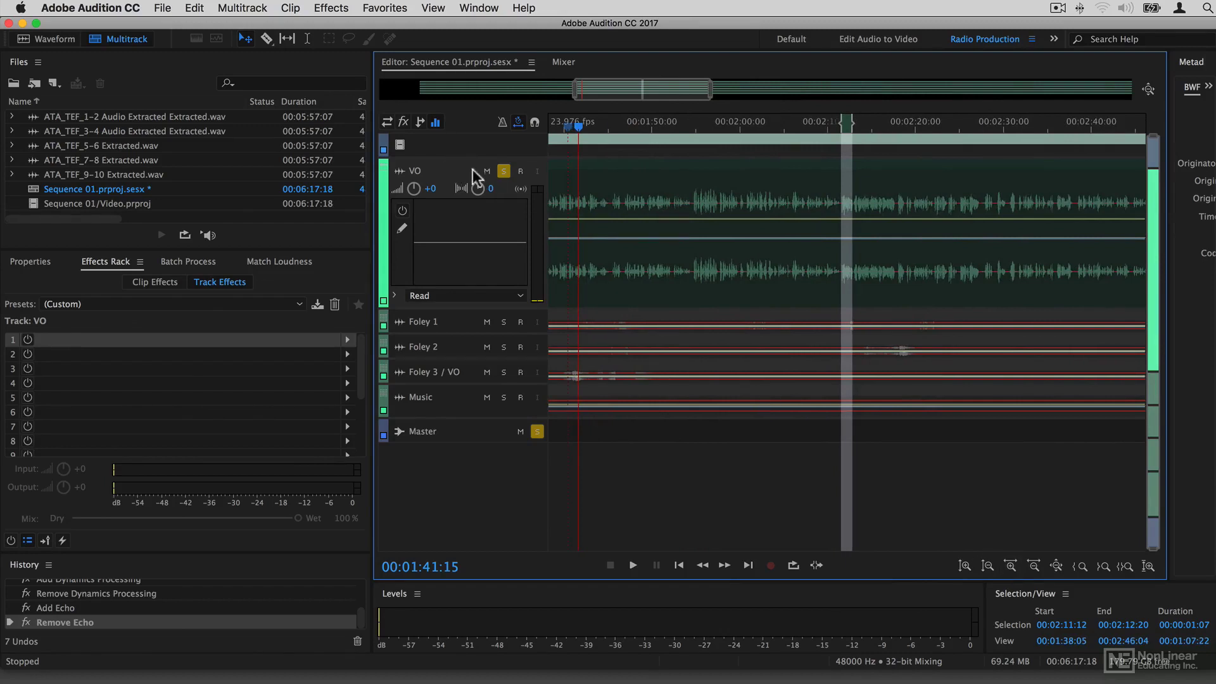
left_click(663, 209)
scroll(715, 225, "left", 3)
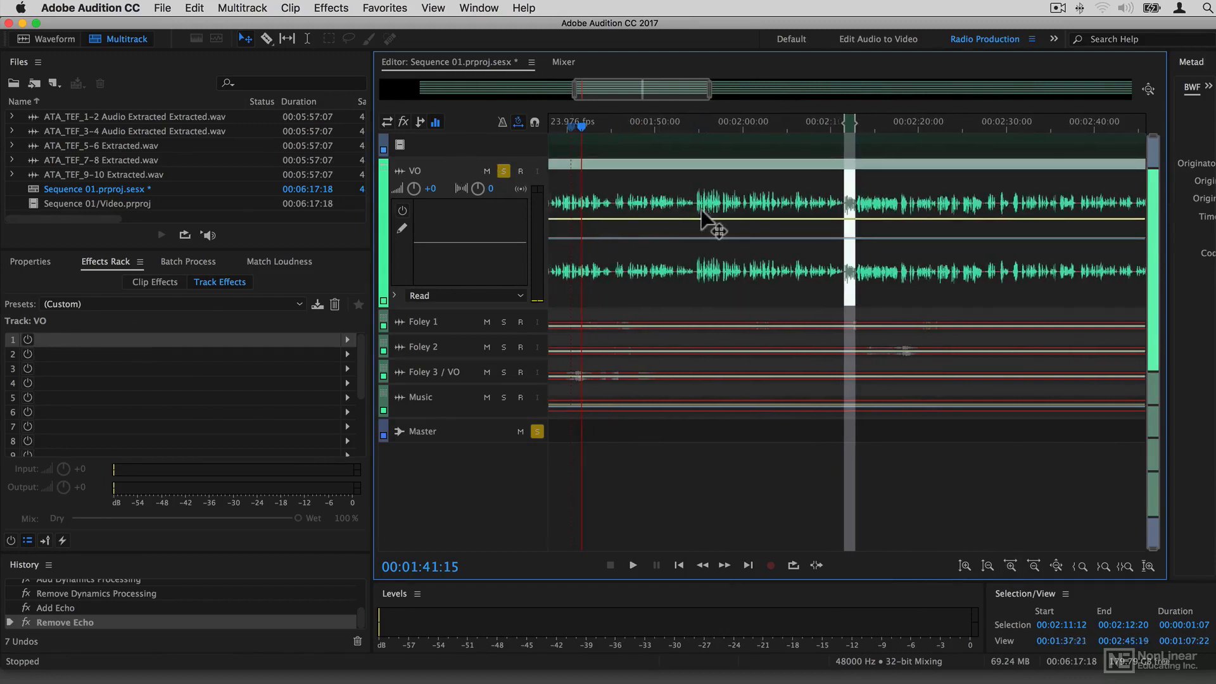
scroll(714, 225, "left", 3)
scroll(703, 228, "up", 3)
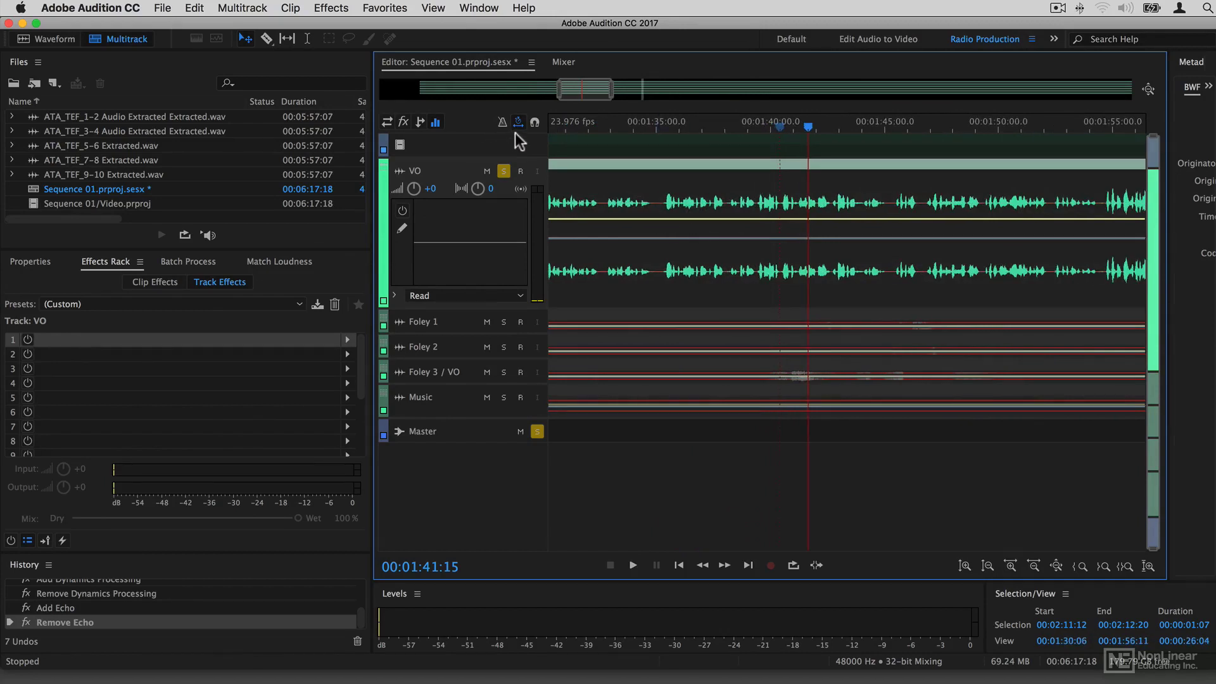
left_click(266, 39)
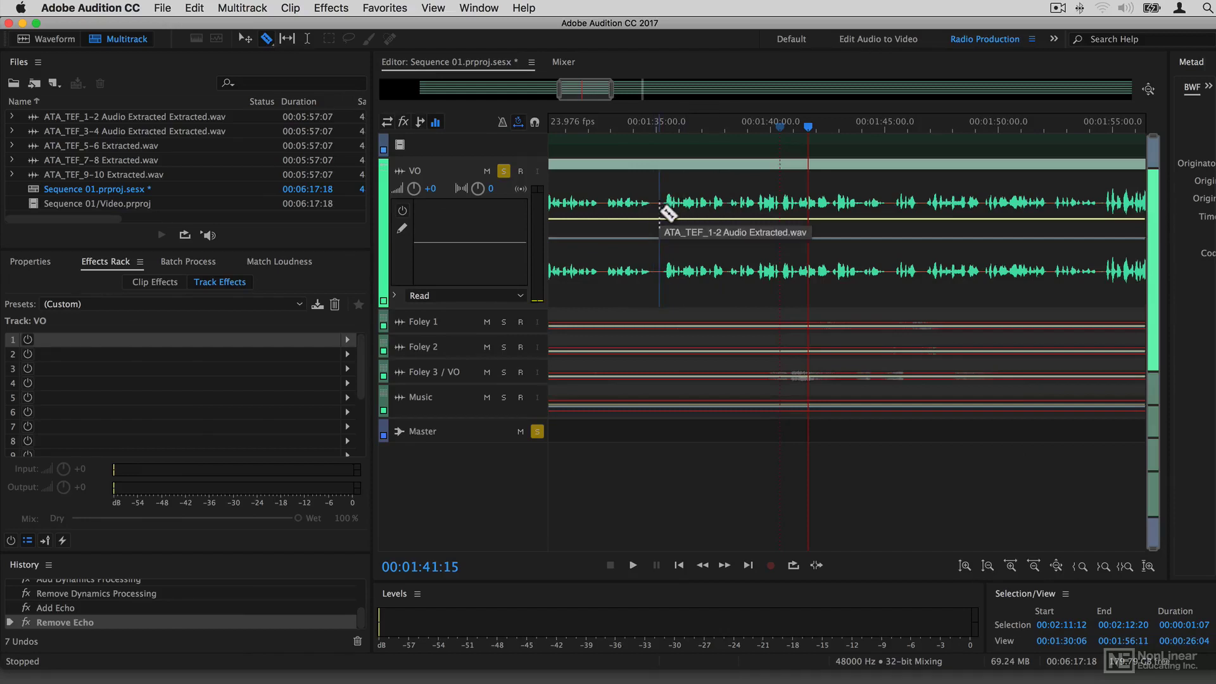
left_click(659, 207)
left_click(726, 212)
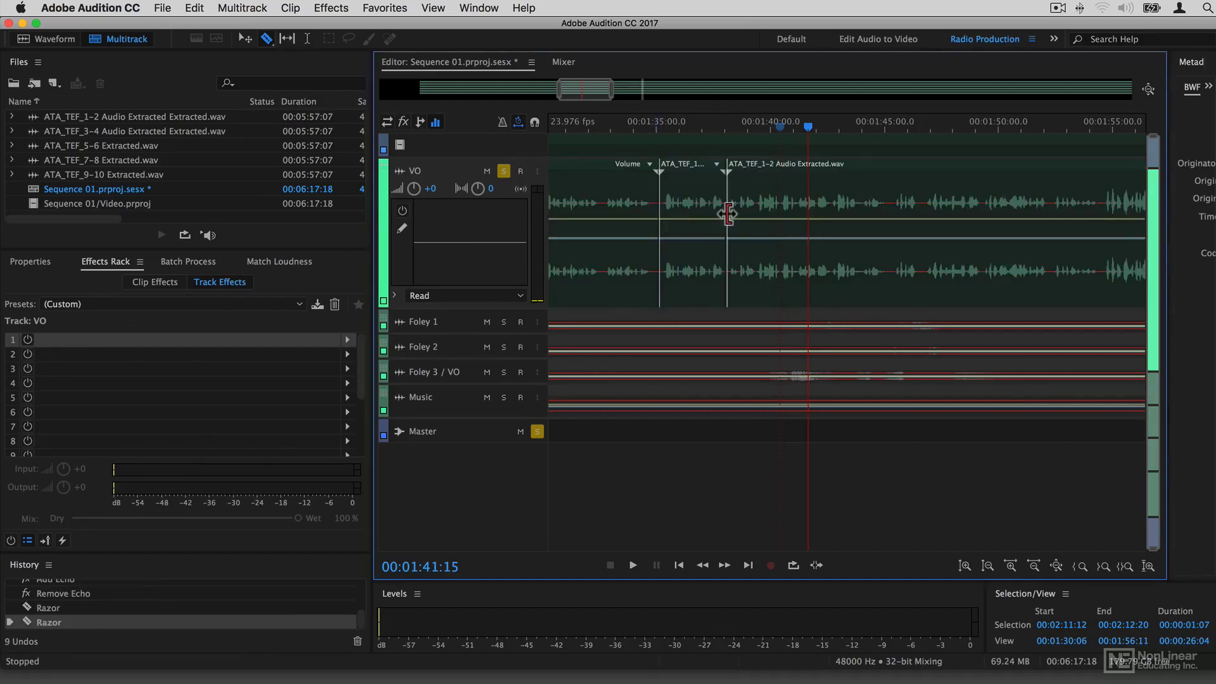
Step: Select the short section between the cuts and play it from 00:01:35:03
left_click(245, 38)
left_click(693, 180)
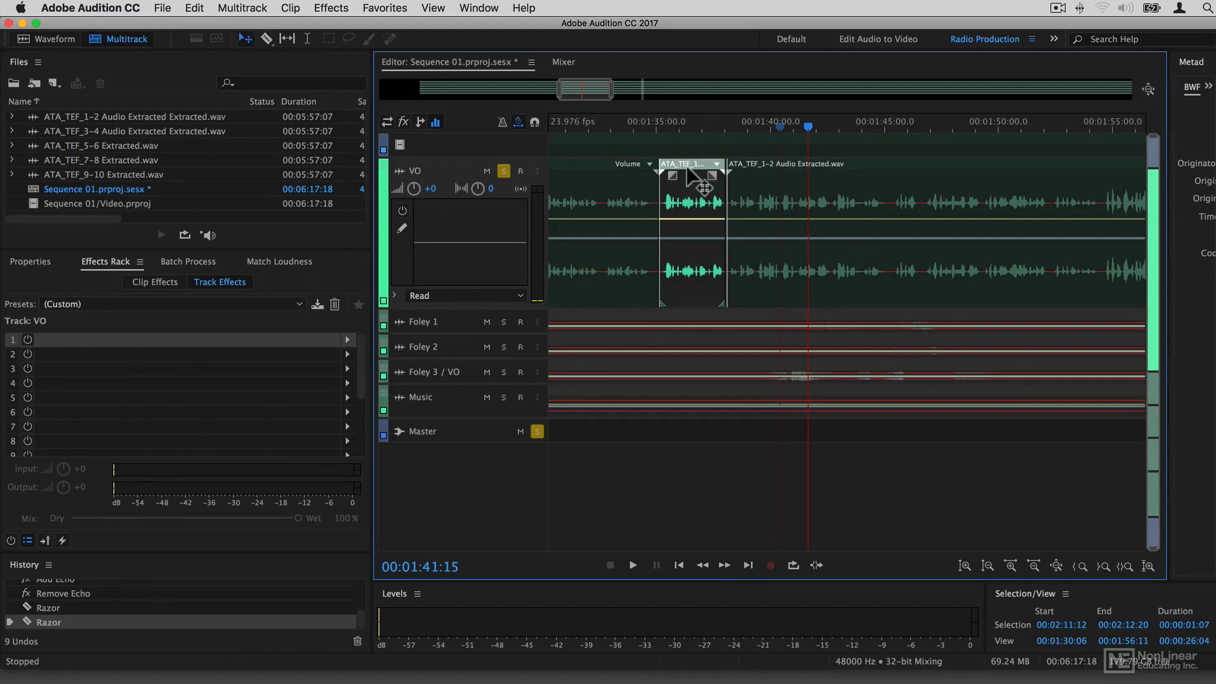
left_click_drag(678, 121, 670, 120)
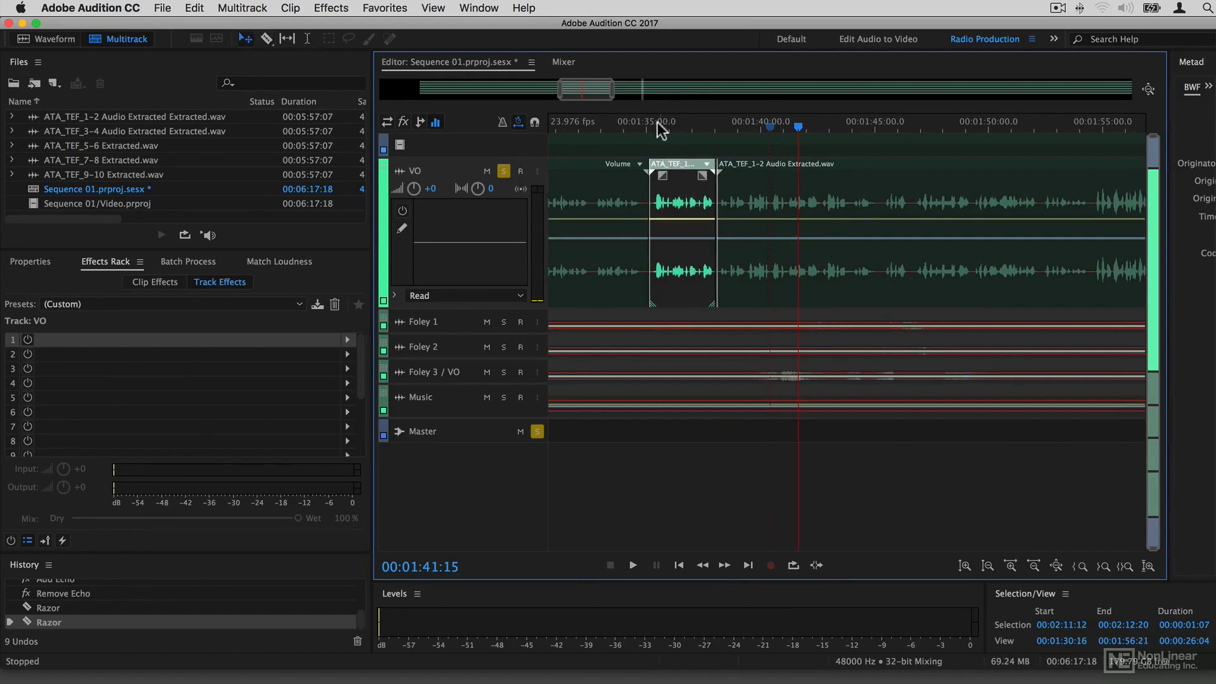
left_click(650, 128)
key("space")
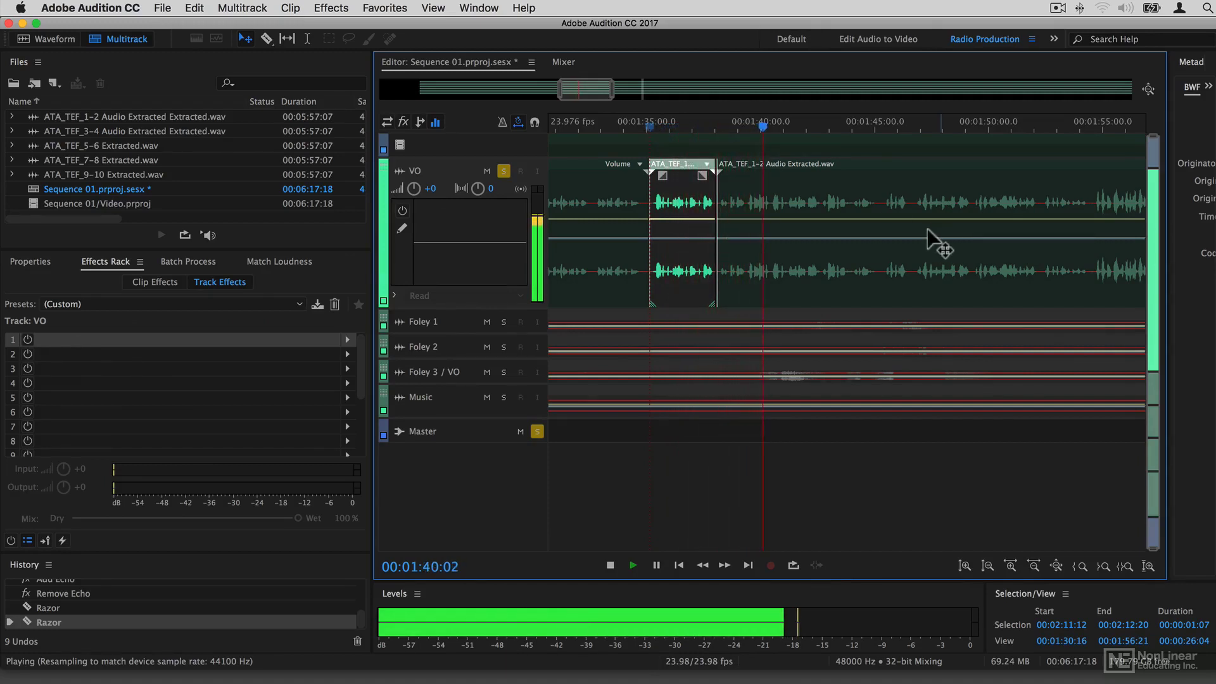
key("space")
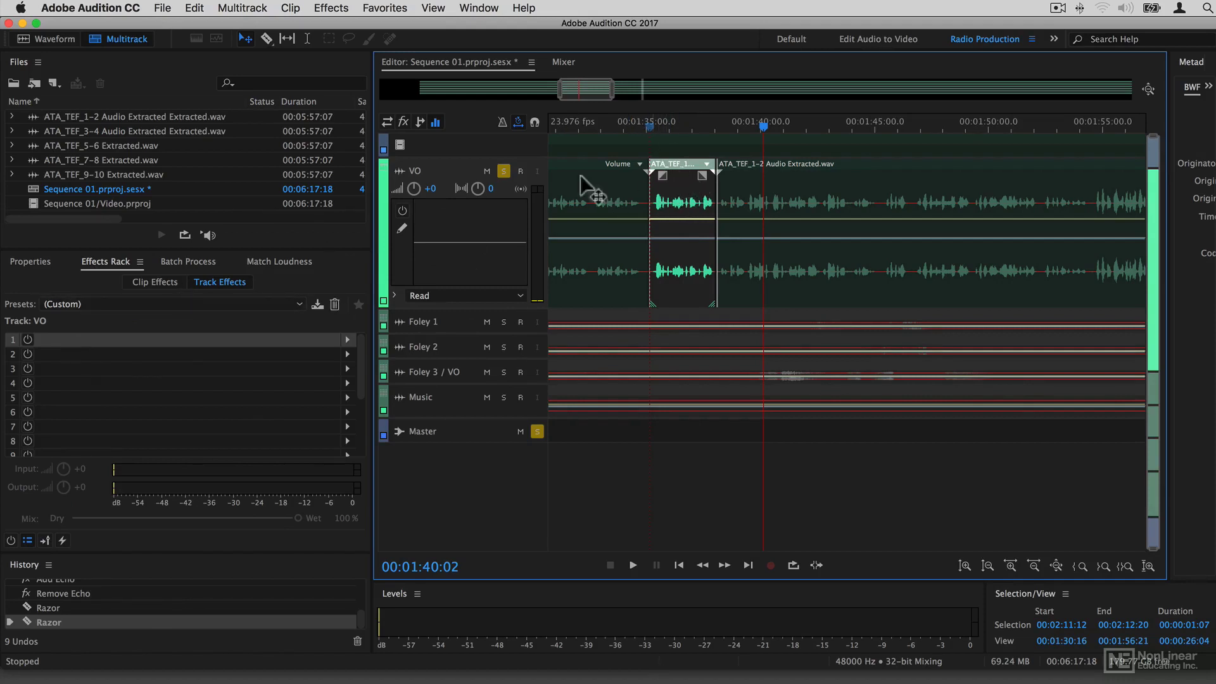
Step: Add a Delay and Echo > Echo clip effect to slot 1 of the short VO clip
left_click(167, 283)
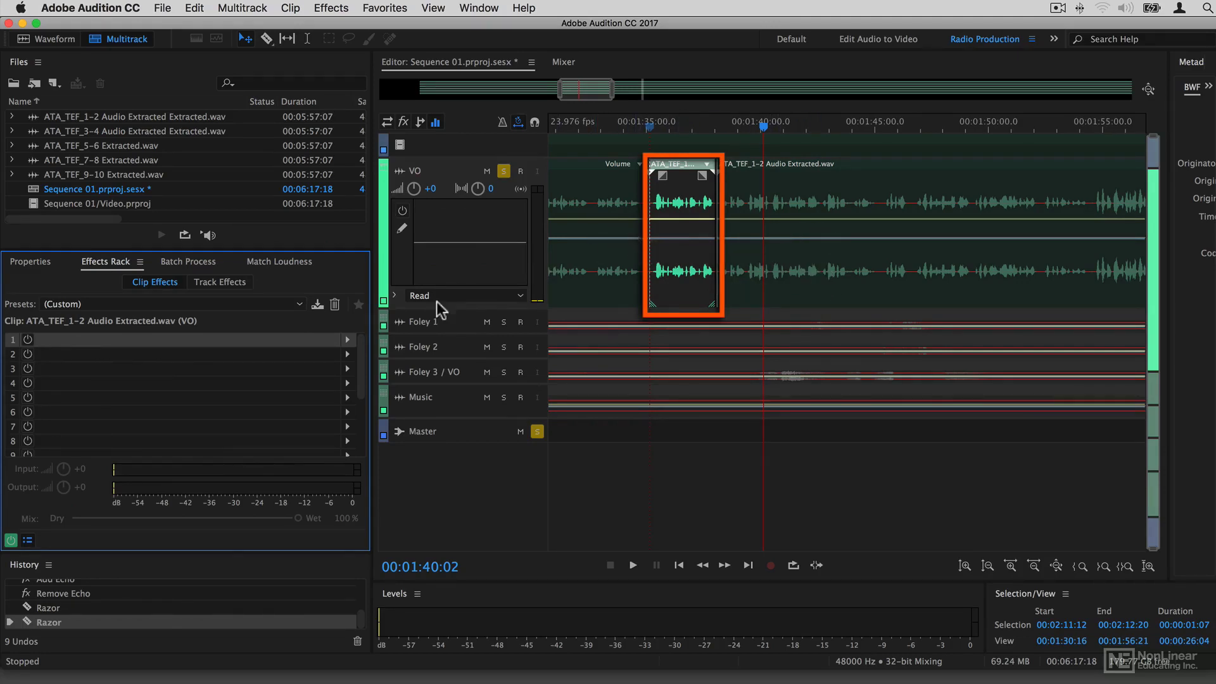
left_click(346, 340)
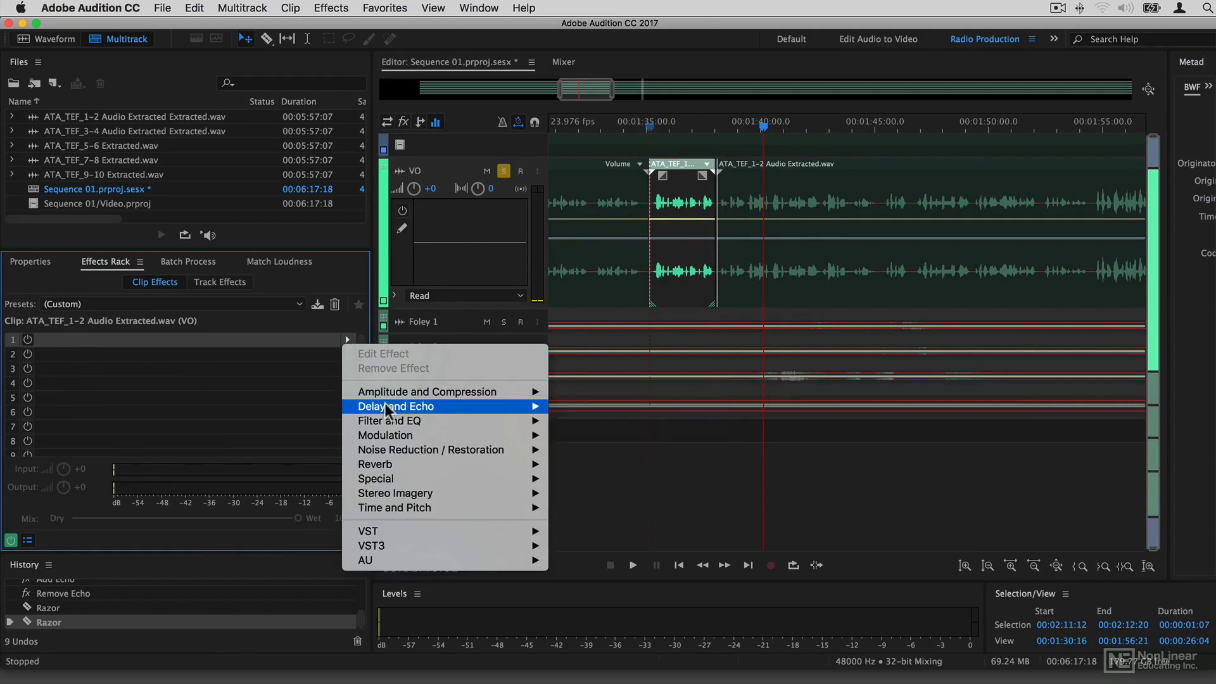
mouse_move(386, 407)
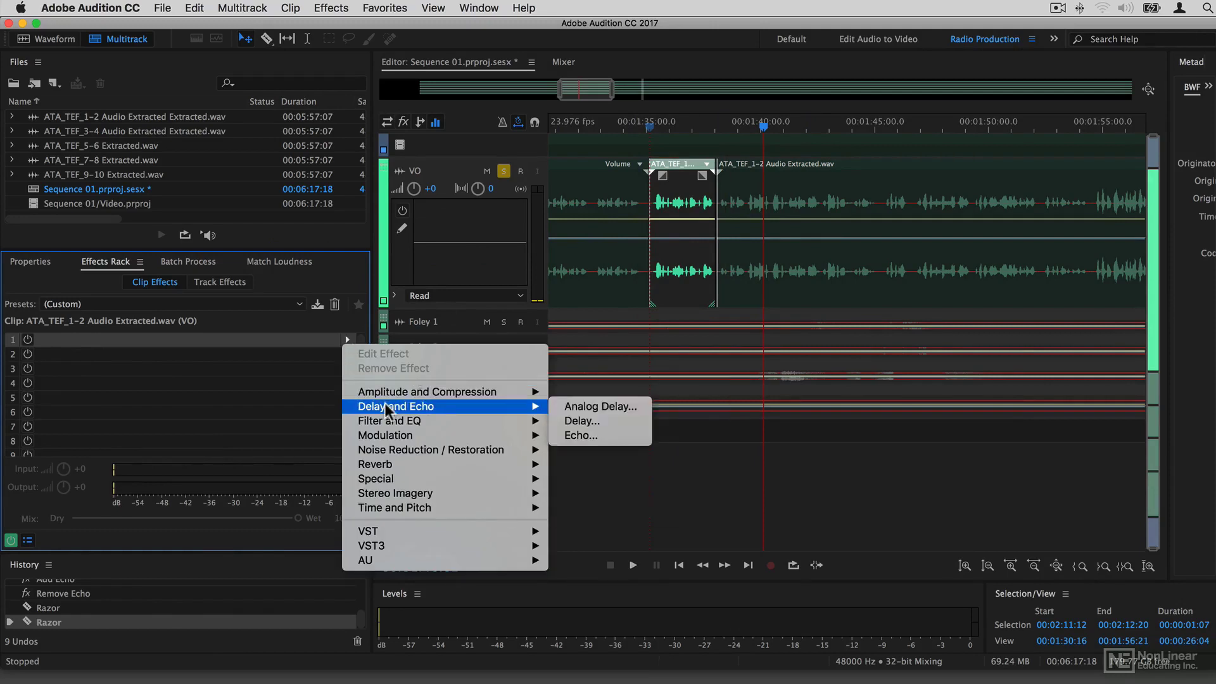
left_click(587, 435)
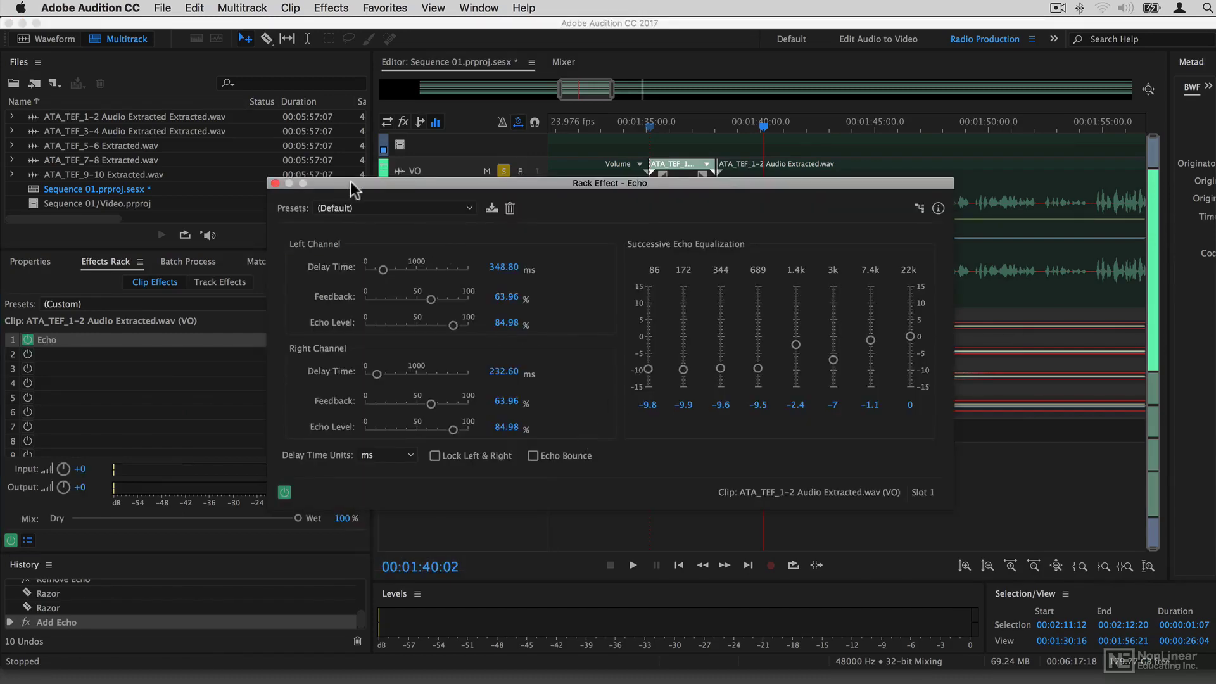
left_click_drag(354, 189, 384, 491)
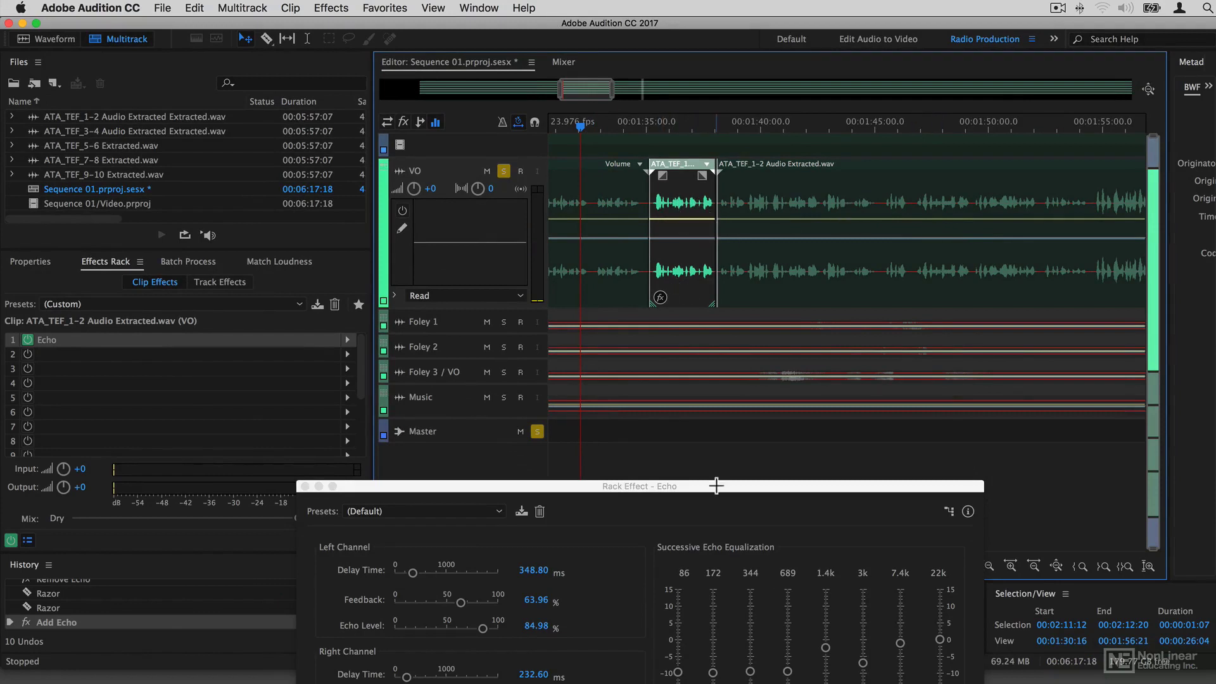
Step: Play the short clip to hear the echo, then close the Echo settings
left_click_drag(716, 486, 722, 612)
key("space")
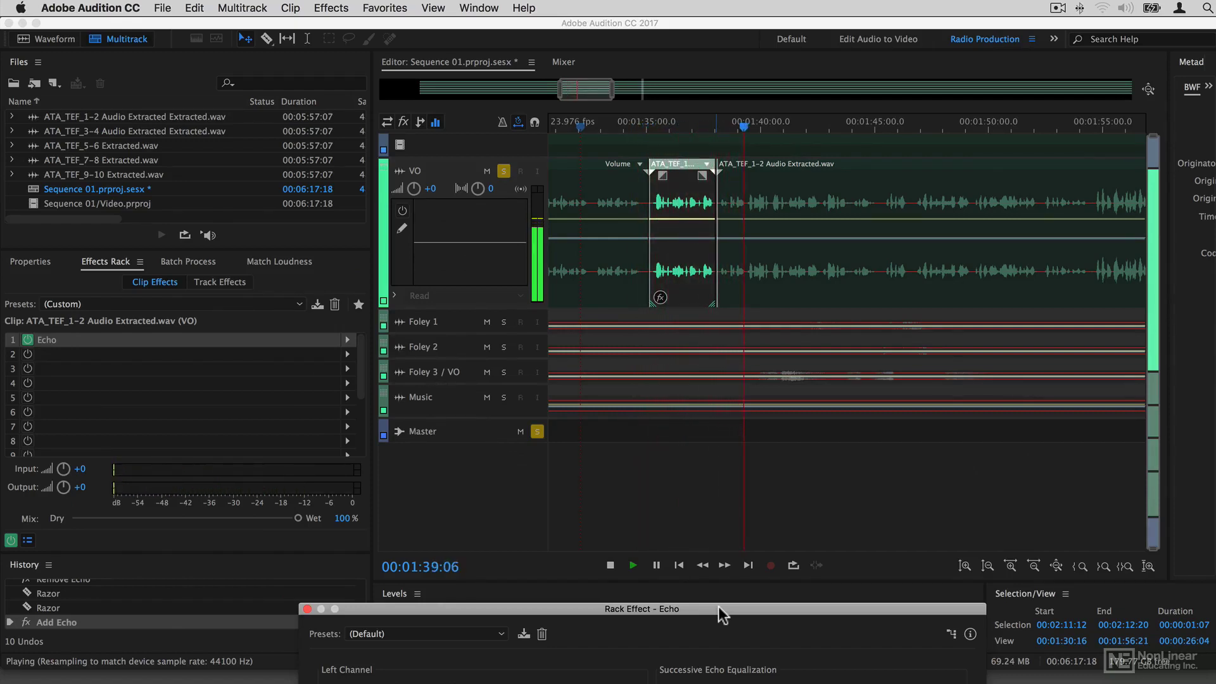
key("space")
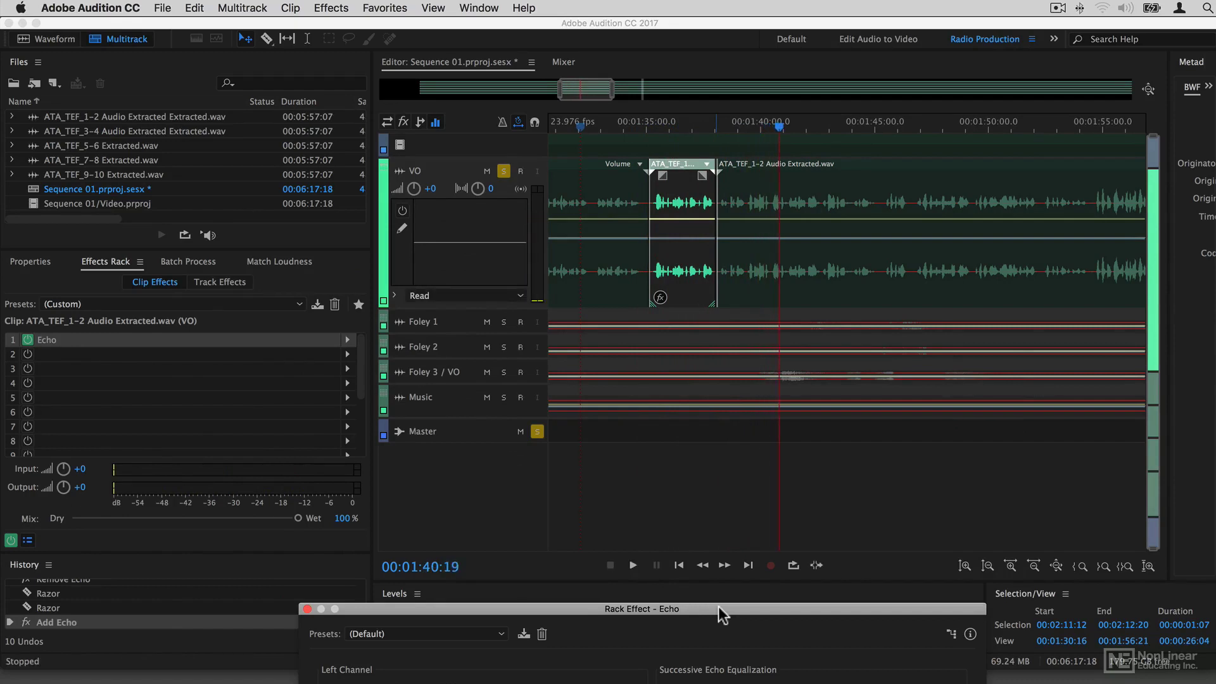
left_click_drag(719, 613, 795, 437)
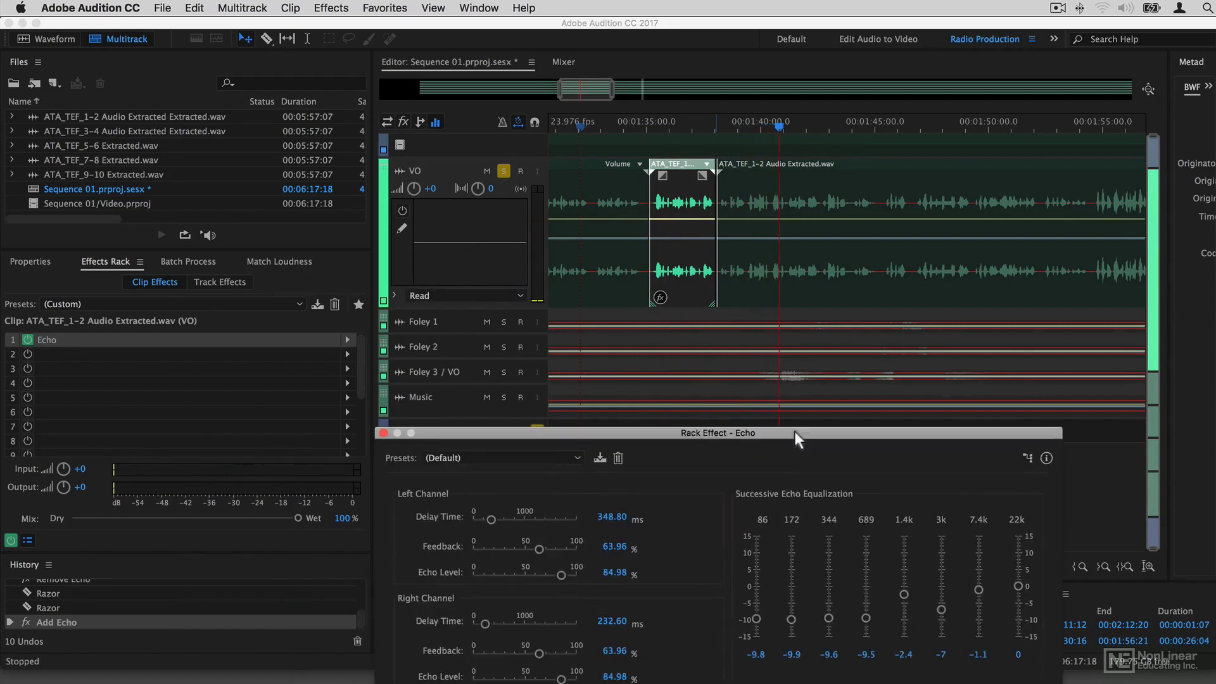
left_click(383, 433)
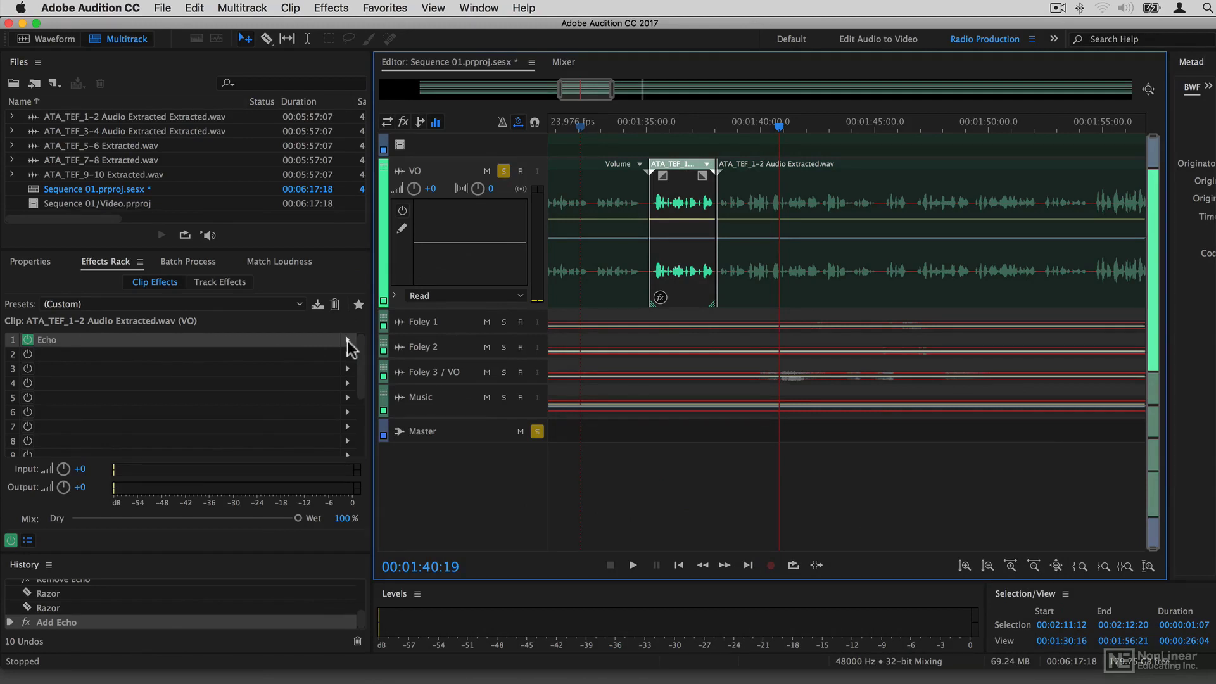
Step: Replace the clip's Echo with a Single-band Compressor in slot 1
left_click(347, 340)
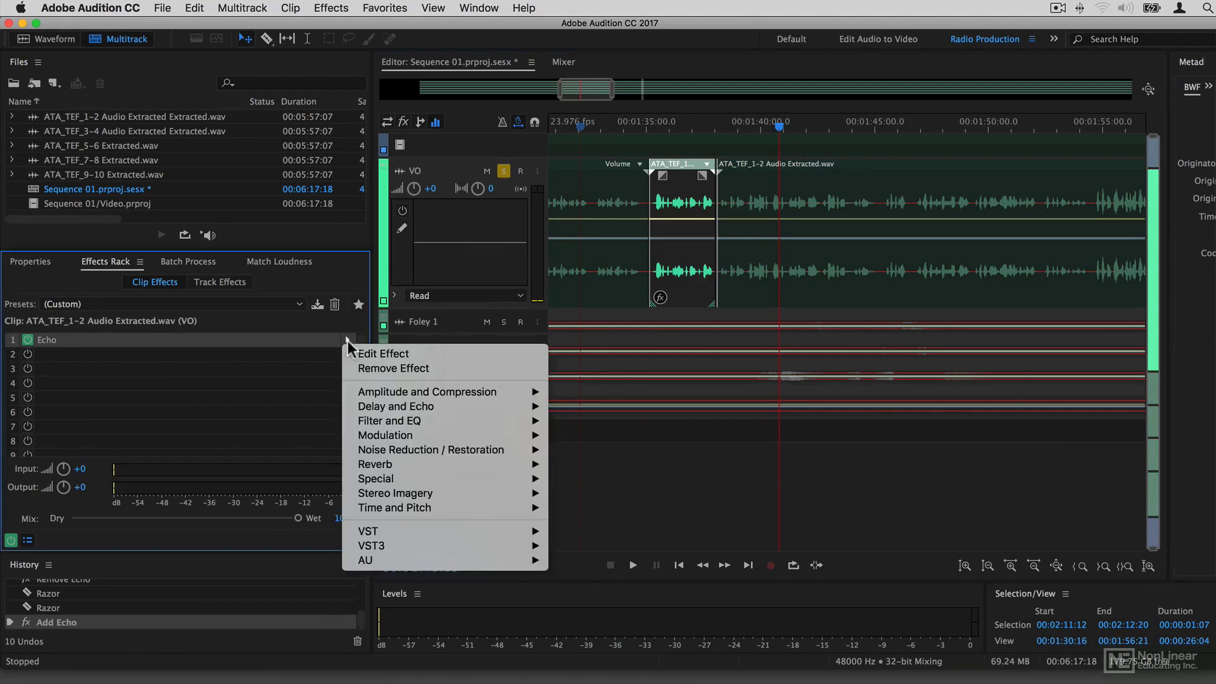
left_click(365, 369)
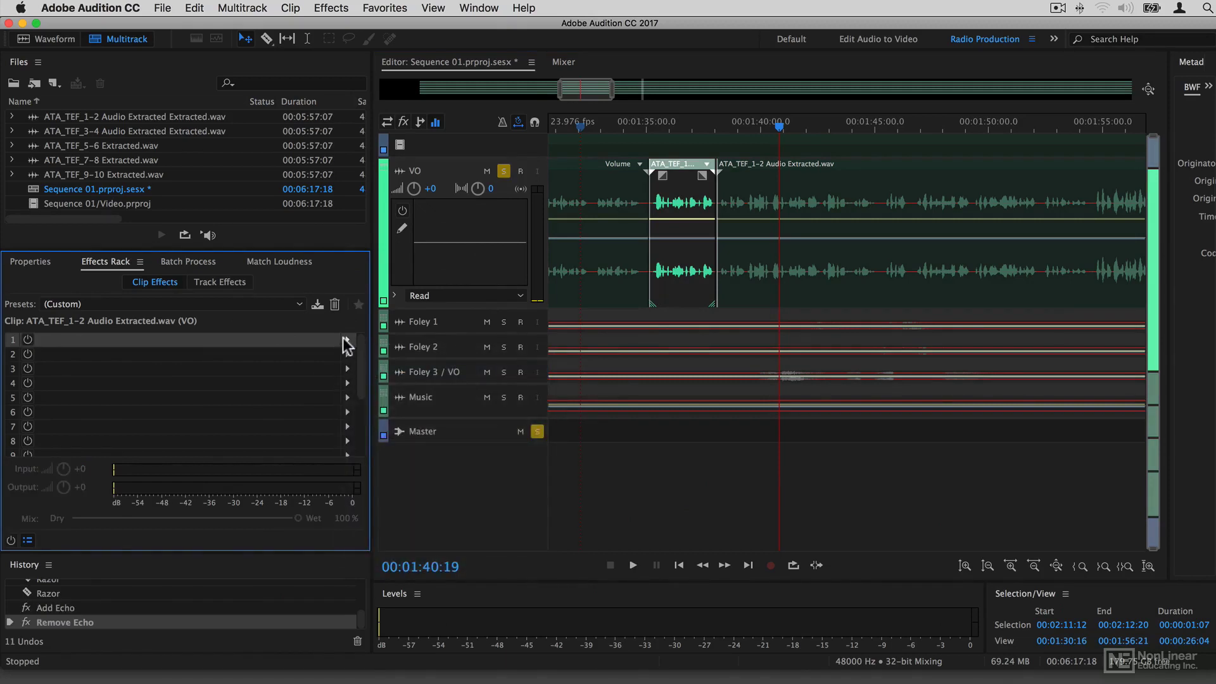
left_click(347, 342)
mouse_move(412, 394)
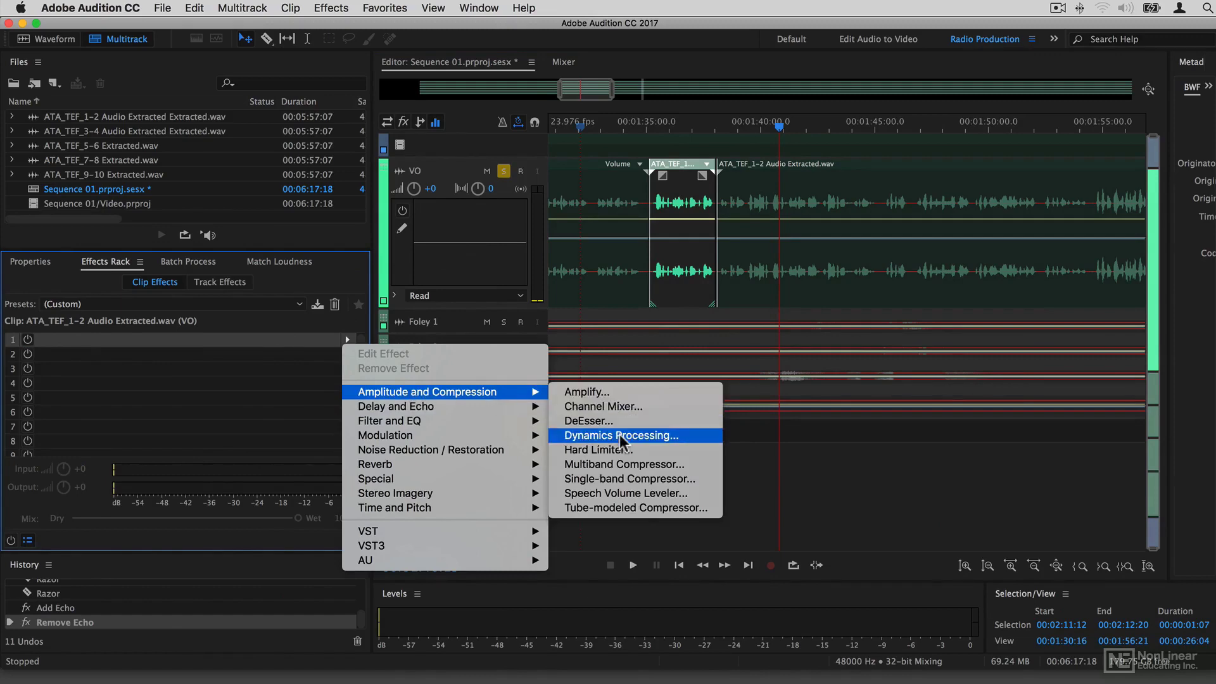
left_click(620, 479)
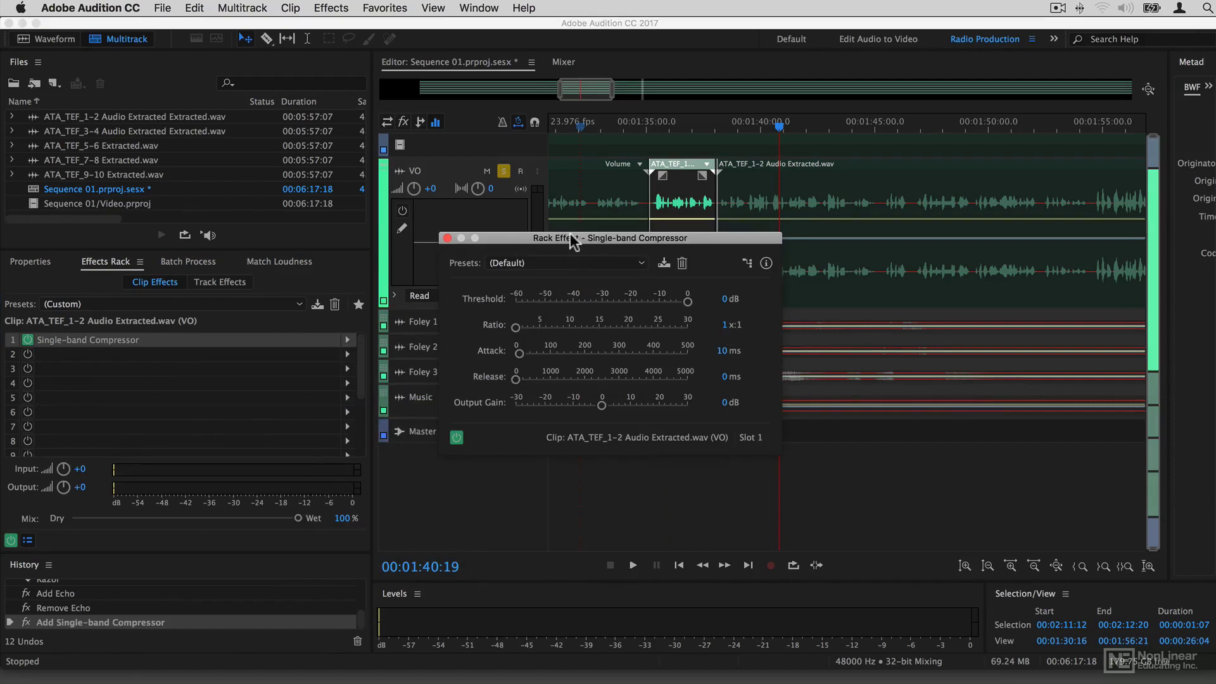
Step: Apply the Voice Over preset to the Single-band Compressor
left_click(556, 265)
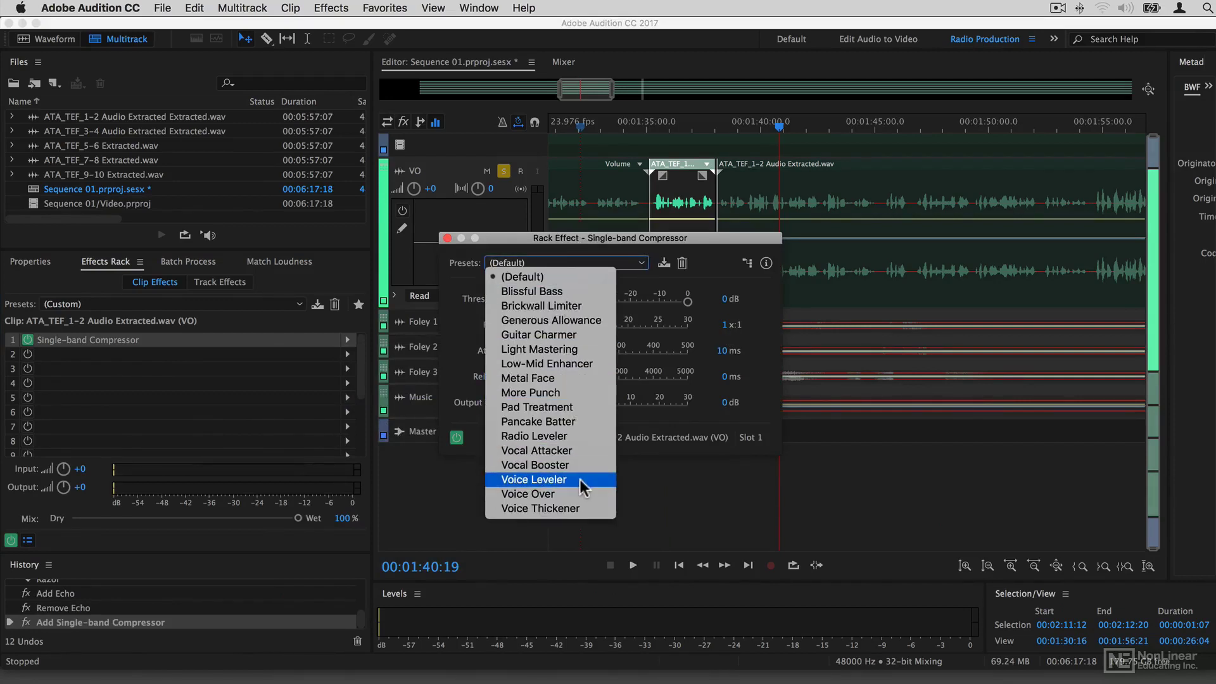
left_click(564, 494)
left_click_drag(592, 237, 827, 444)
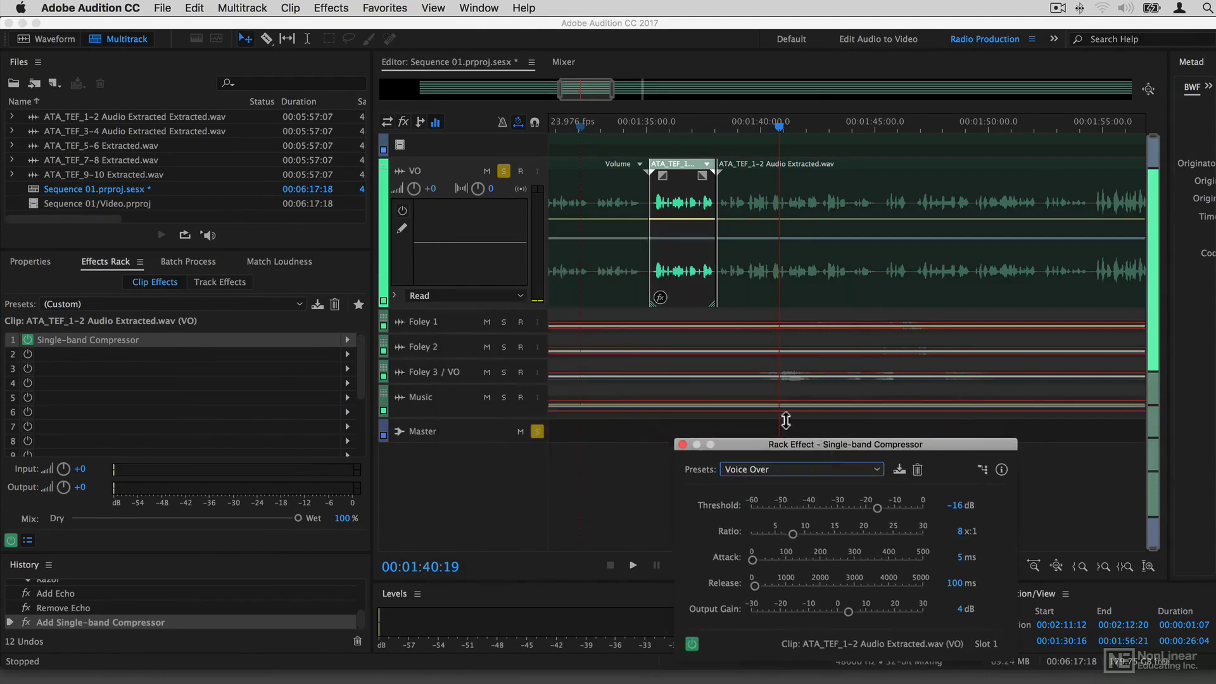
left_click(348, 353)
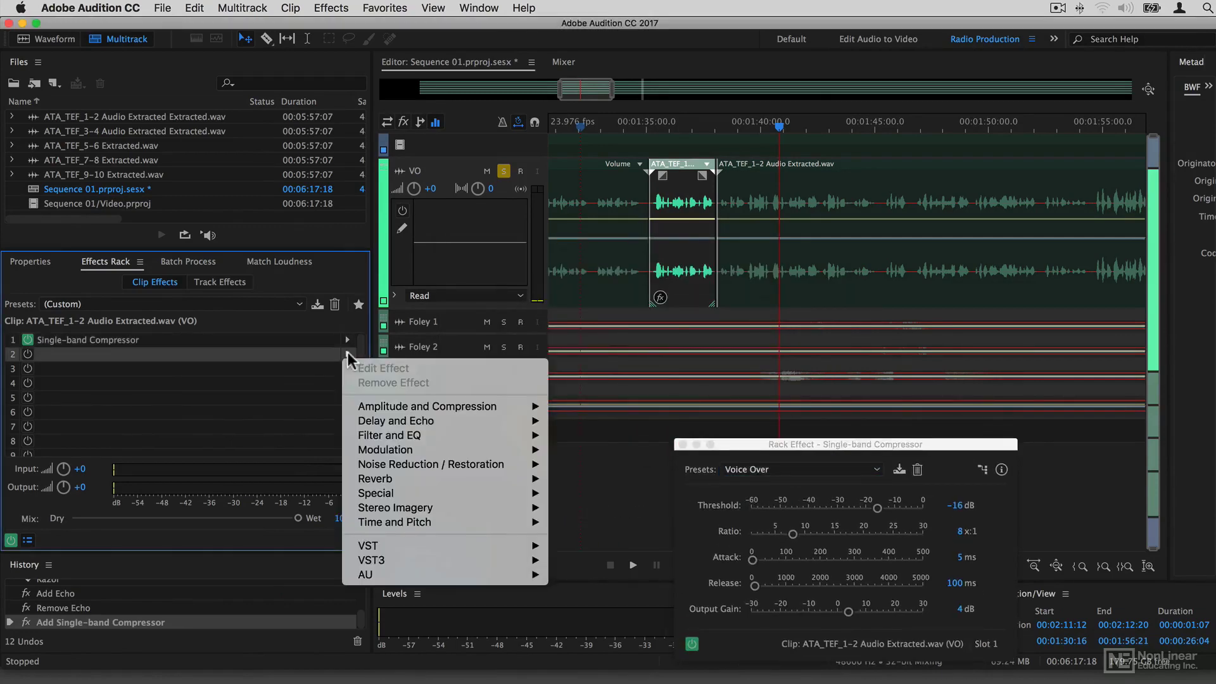
Step: Add Reverb to the clip's slot 2 and preview it from about 1:34
mouse_move(450, 480)
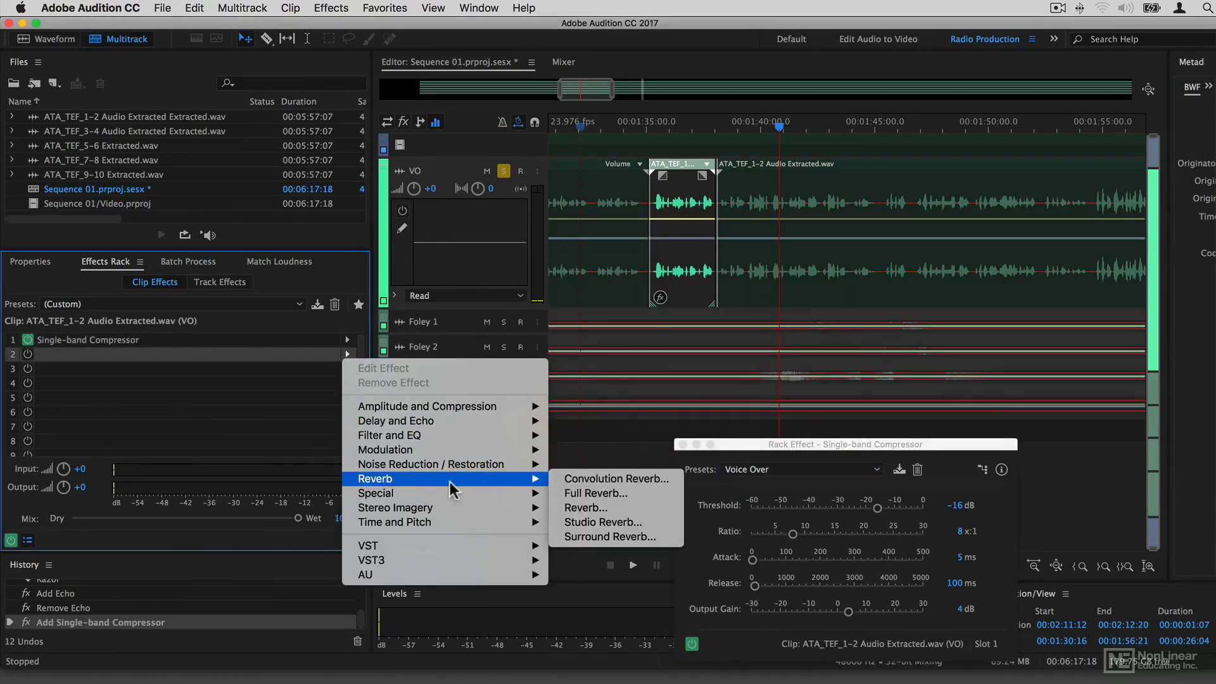
left_click(634, 508)
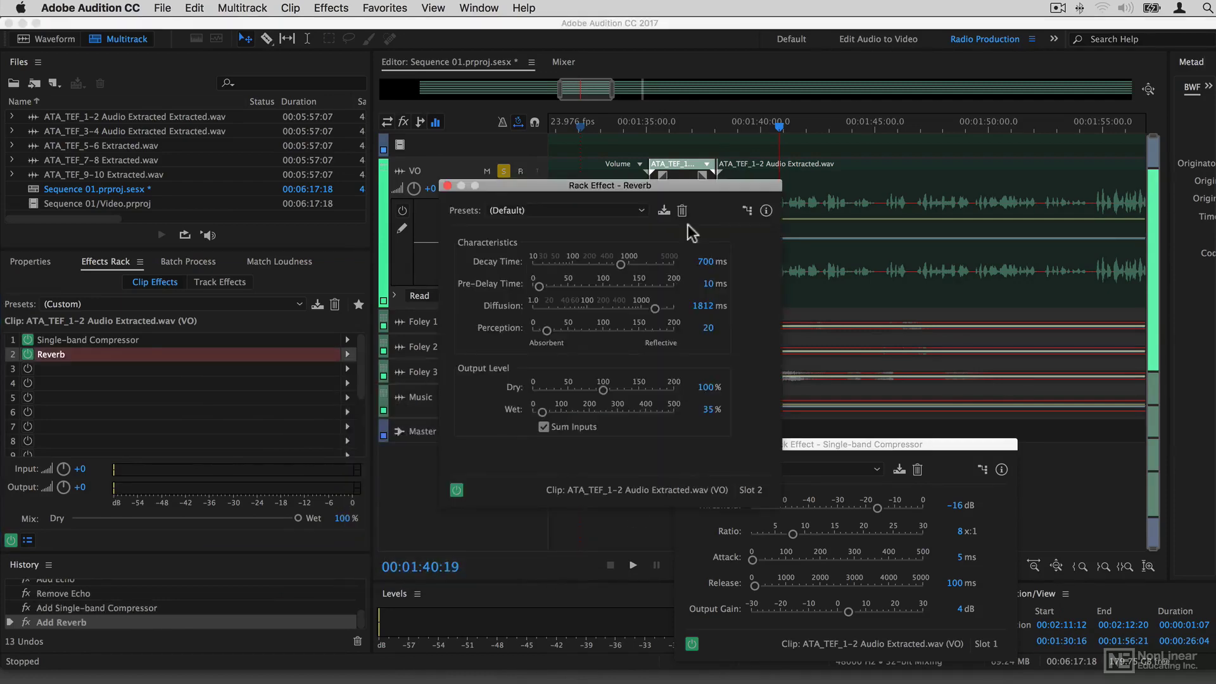
left_click_drag(609, 187, 481, 300)
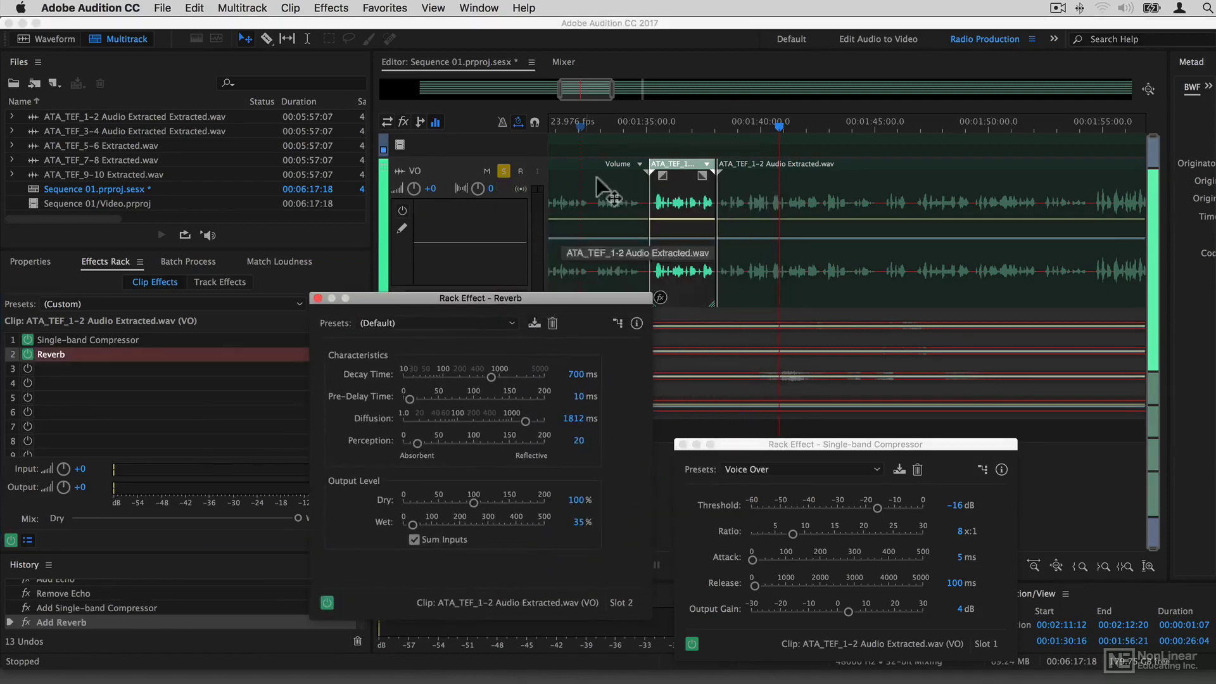
left_click(622, 123)
key("space")
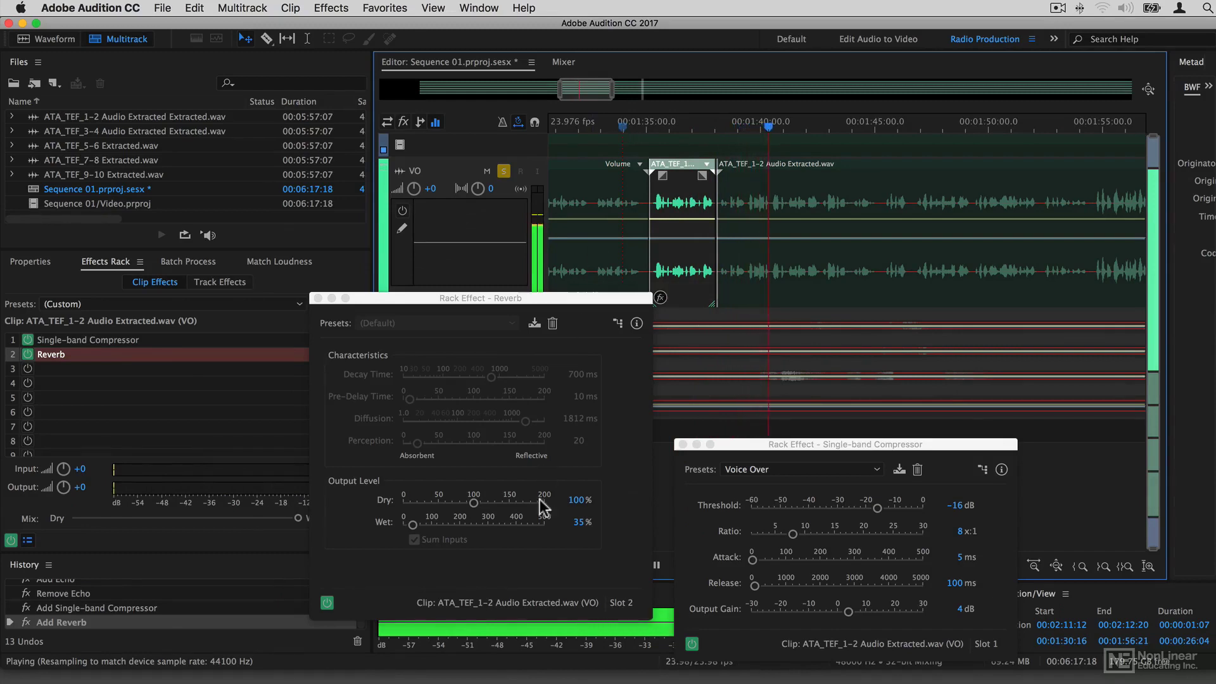
left_click(458, 510)
key("space")
Step: Set the Reverb to 36% dry and 306% wet, preview, then close both effect windows
left_click(472, 503)
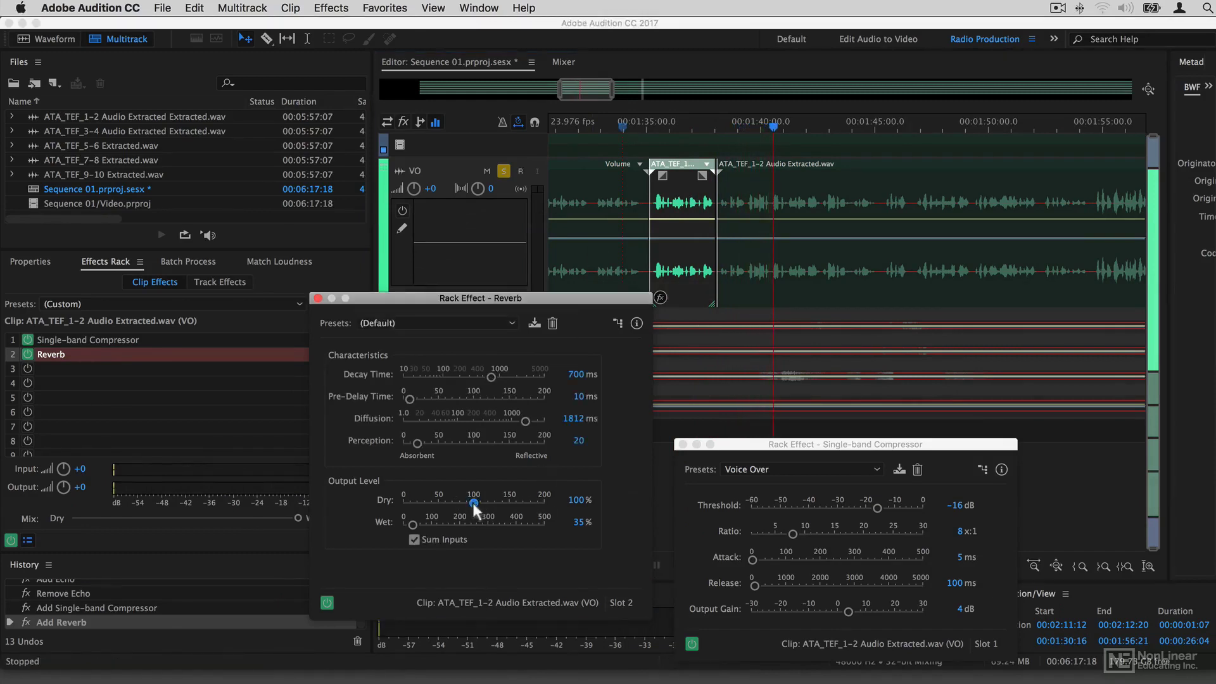
left_click_drag(472, 503, 498, 504)
left_click_drag(450, 526, 425, 504)
left_click(605, 127)
key("space")
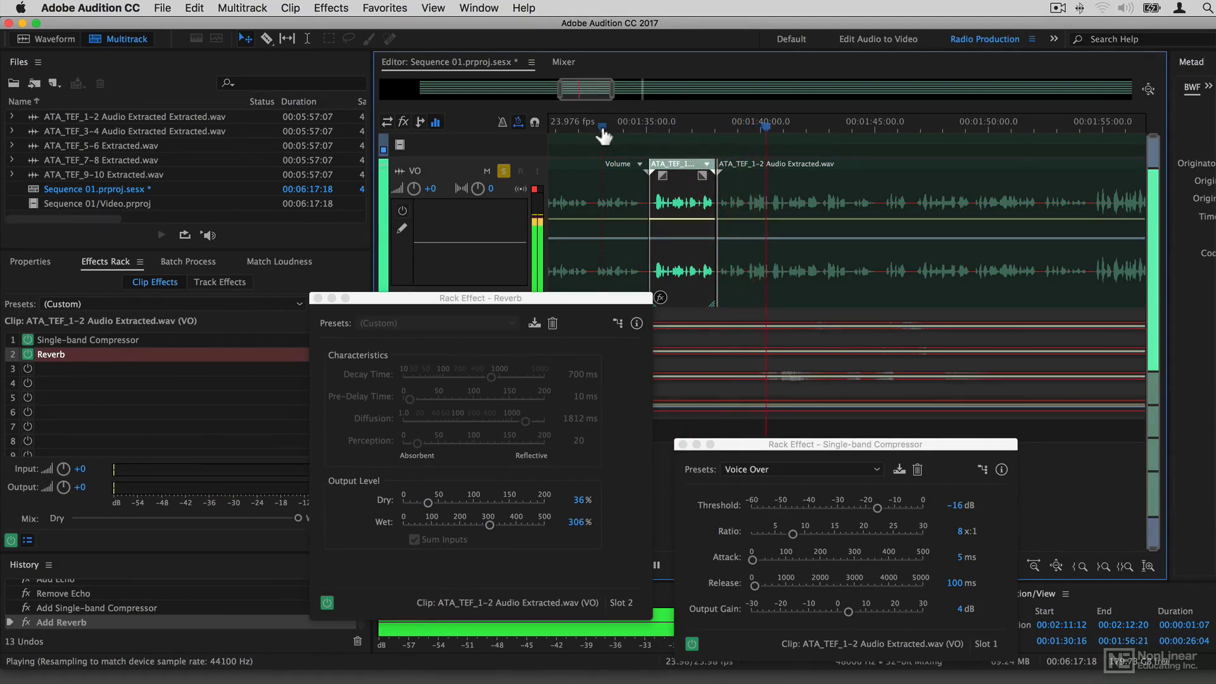
key("space")
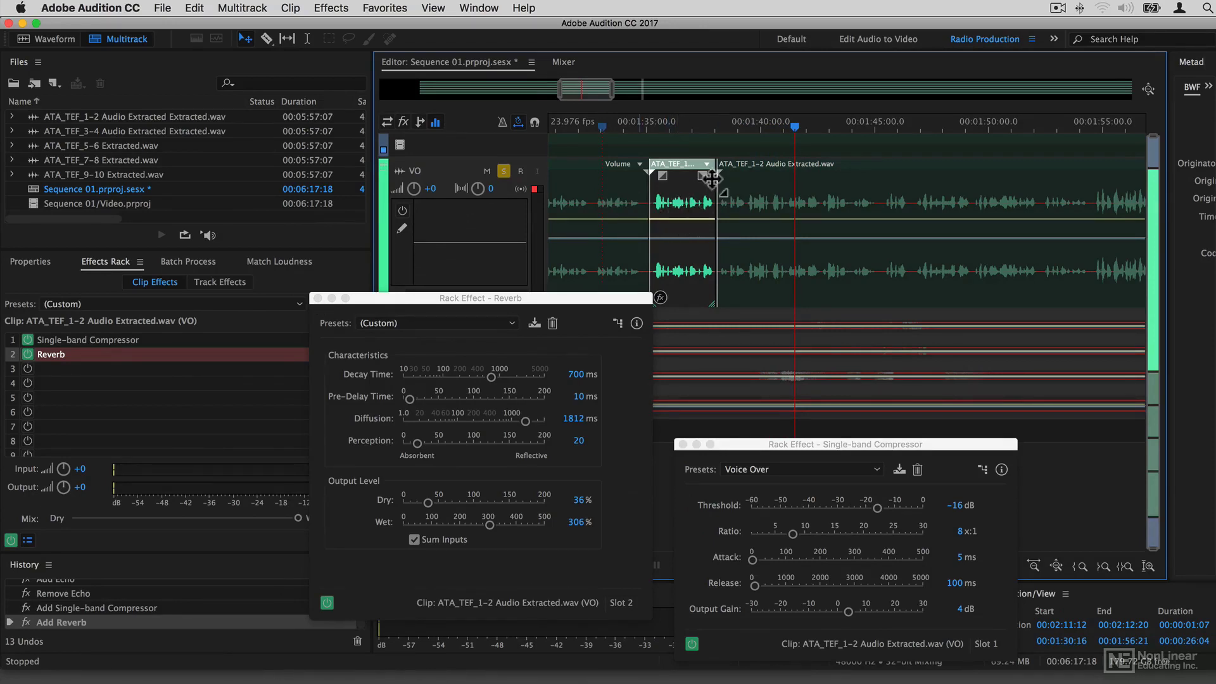
left_click(682, 445)
left_click(317, 298)
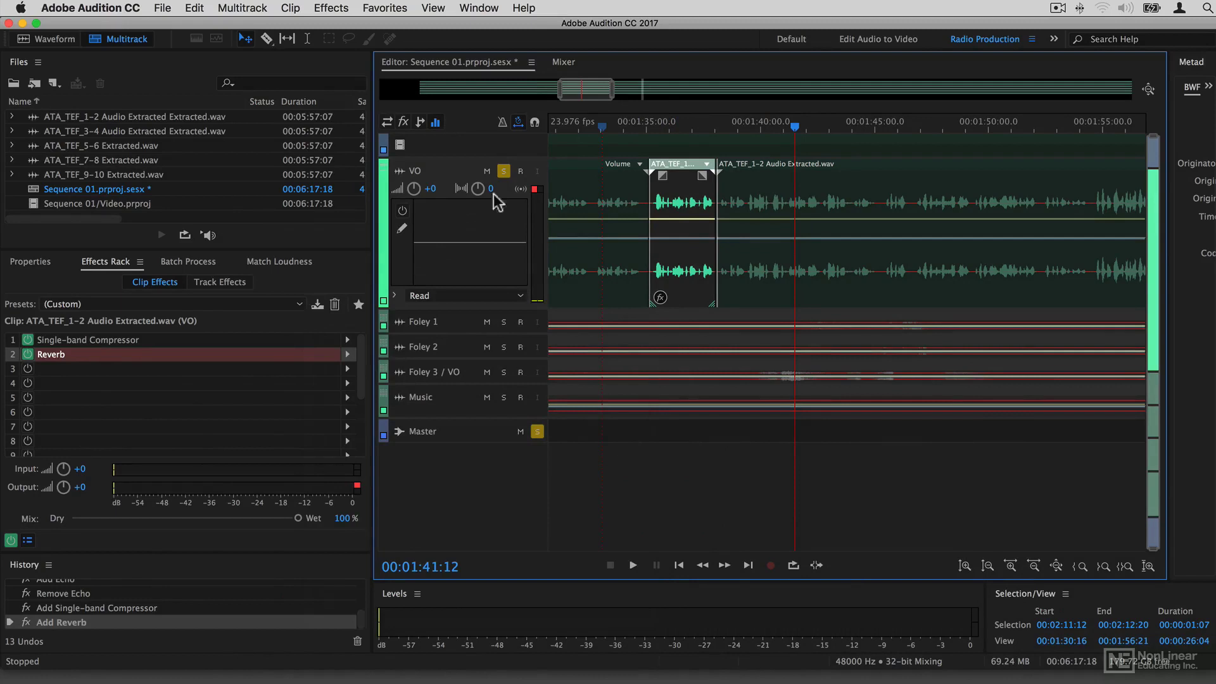
Step: Add a Stereo Imagery > Stereo Expander to slot 1 of the VO track's effects
left_click(645, 123)
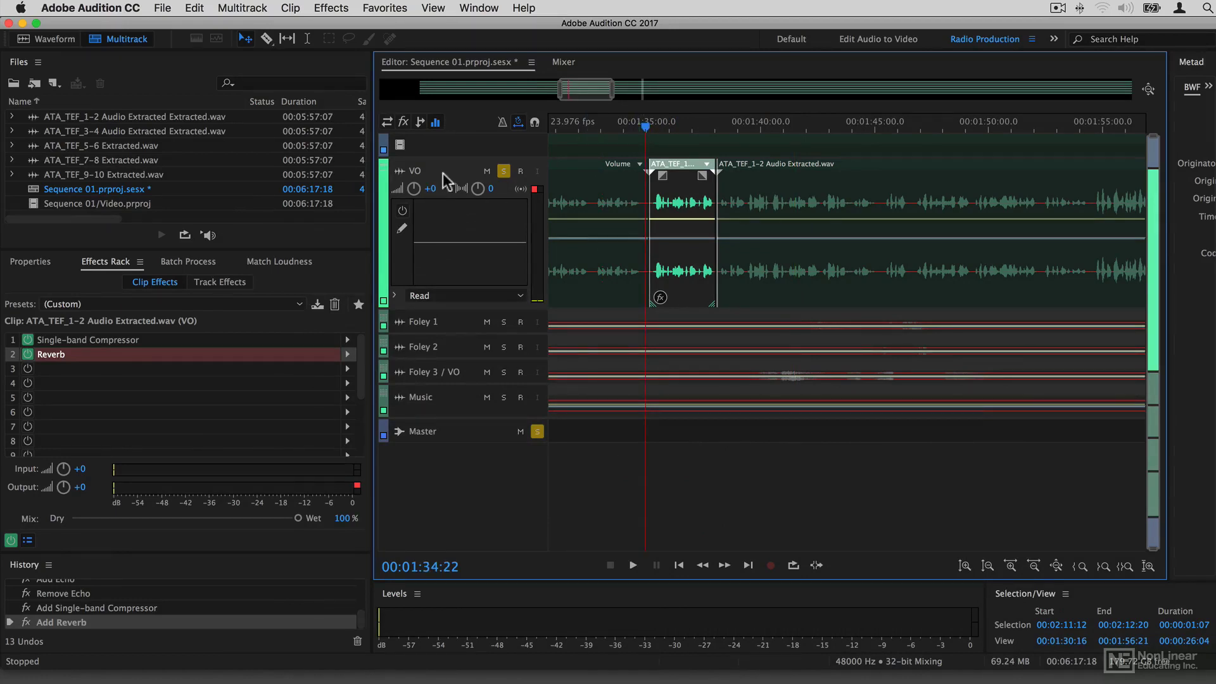
left_click(459, 172)
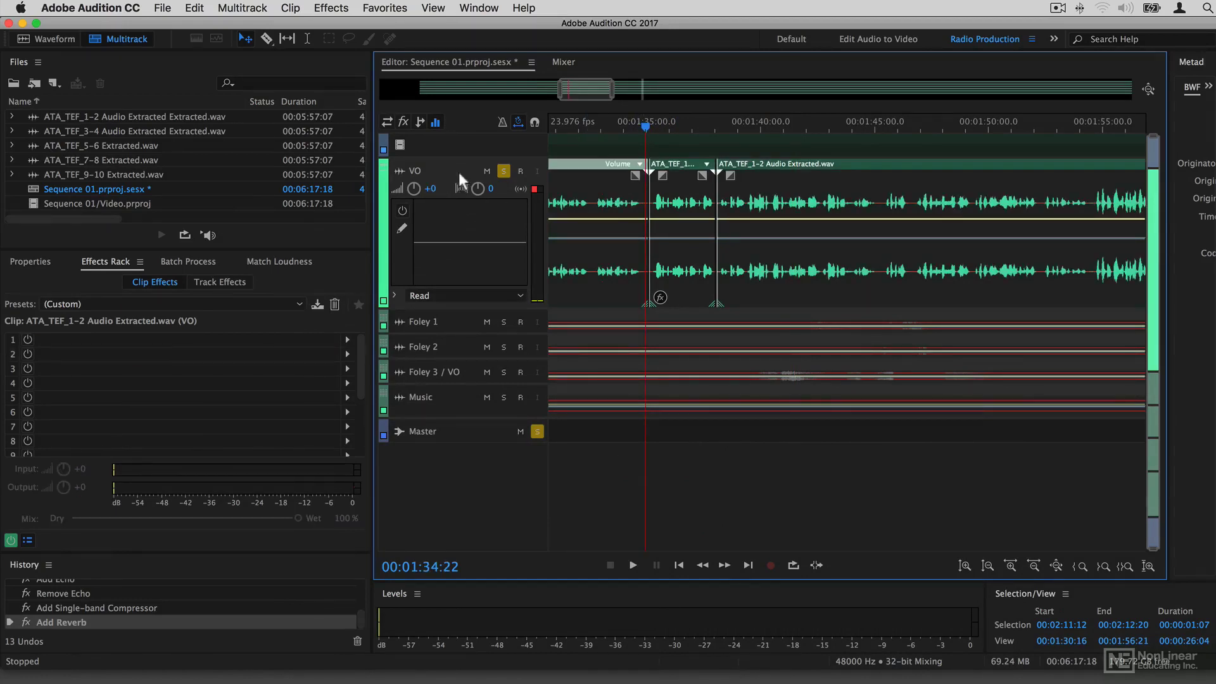
left_click(231, 284)
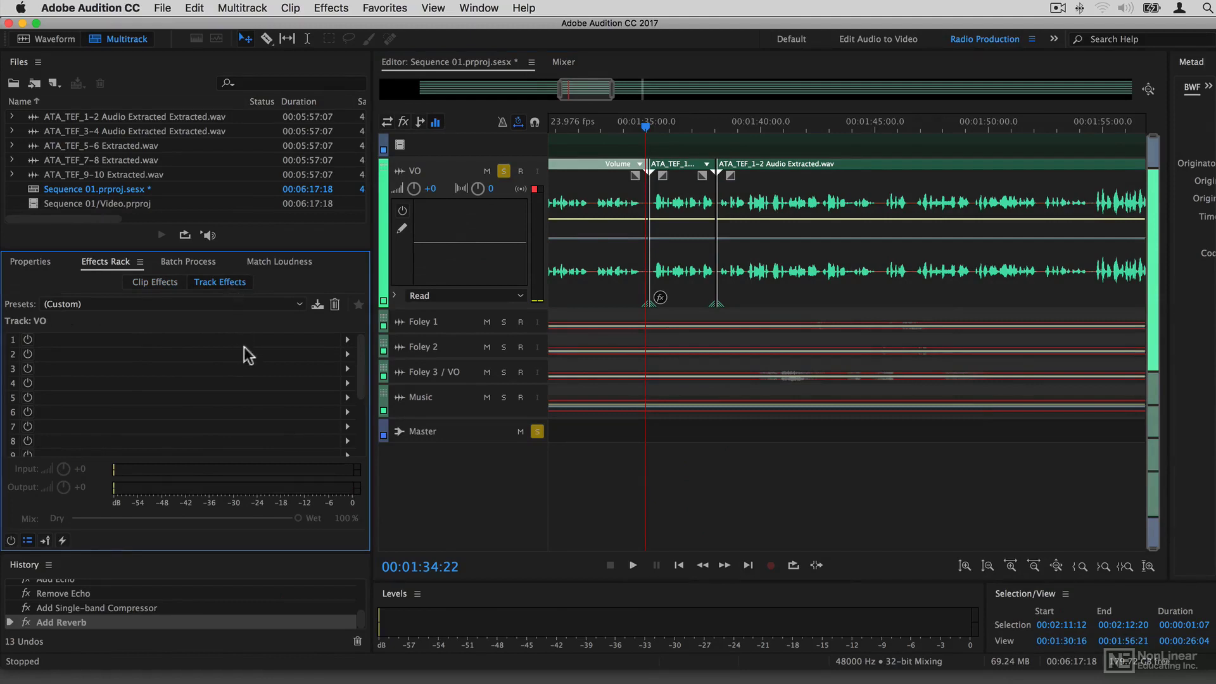
left_click(347, 339)
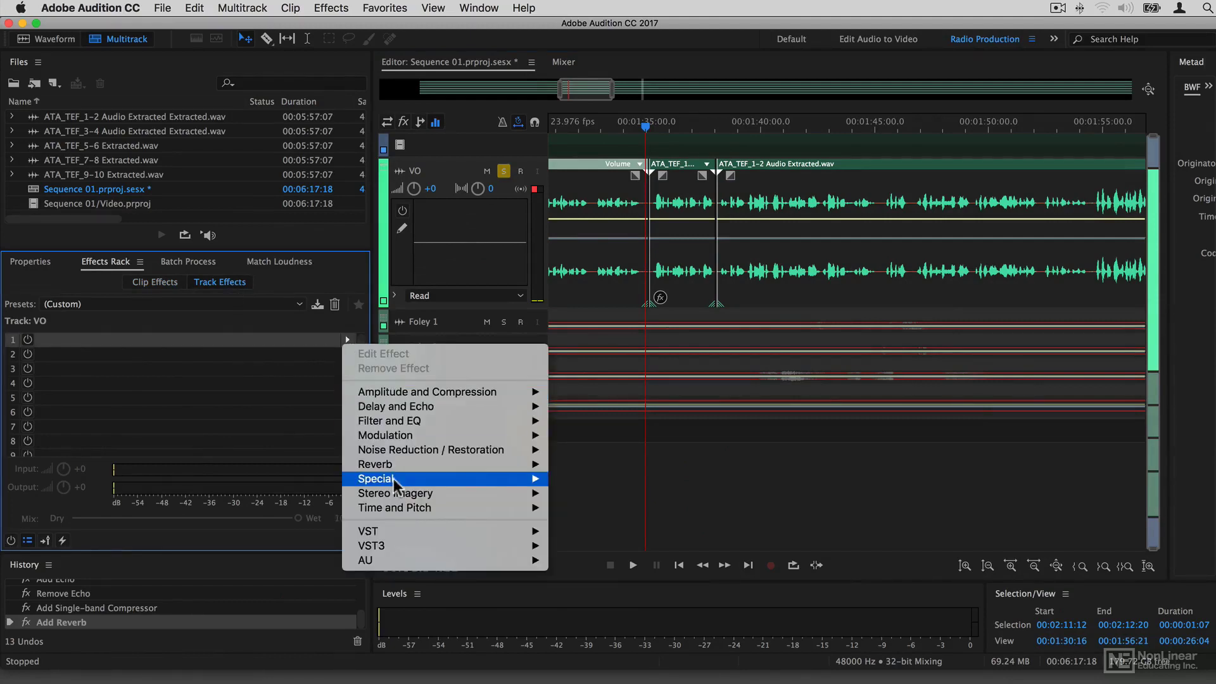
mouse_move(394, 497)
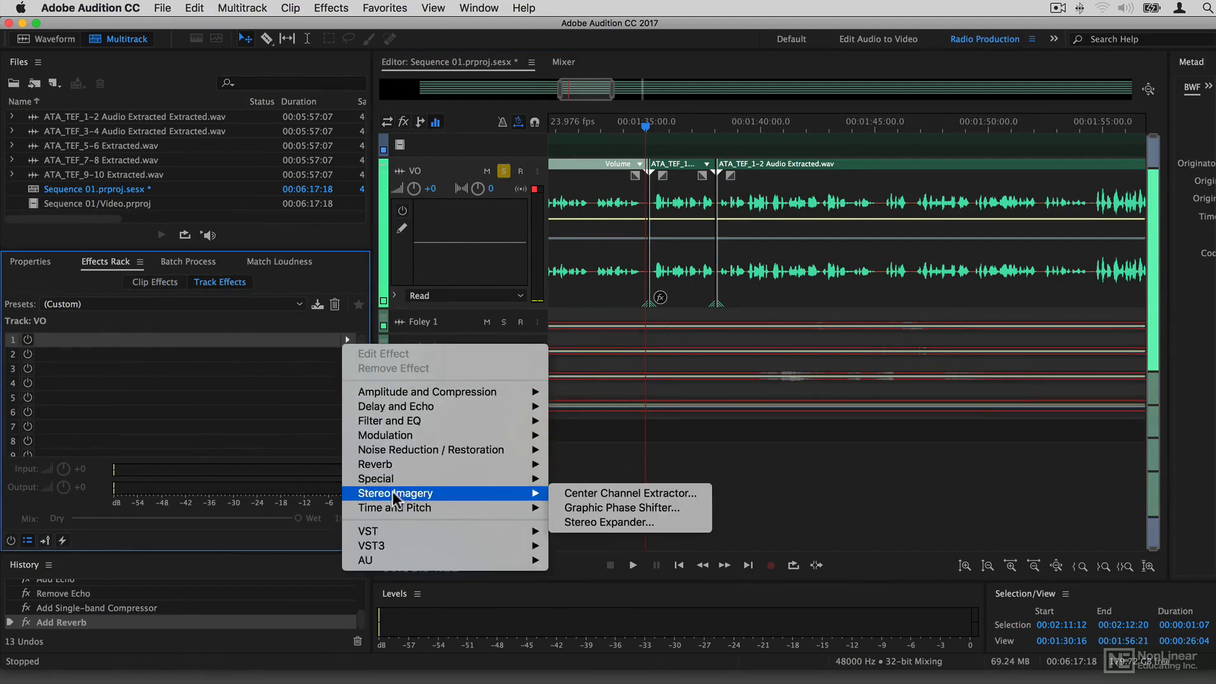
left_click(608, 523)
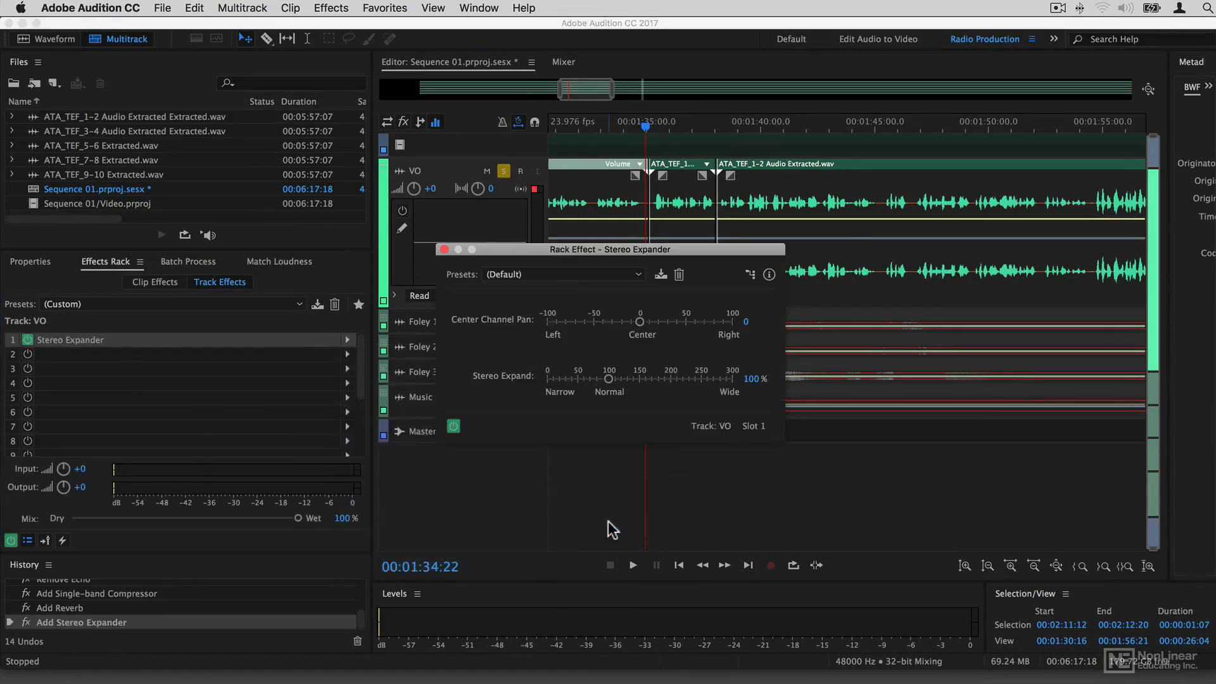
left_click_drag(618, 253, 676, 365)
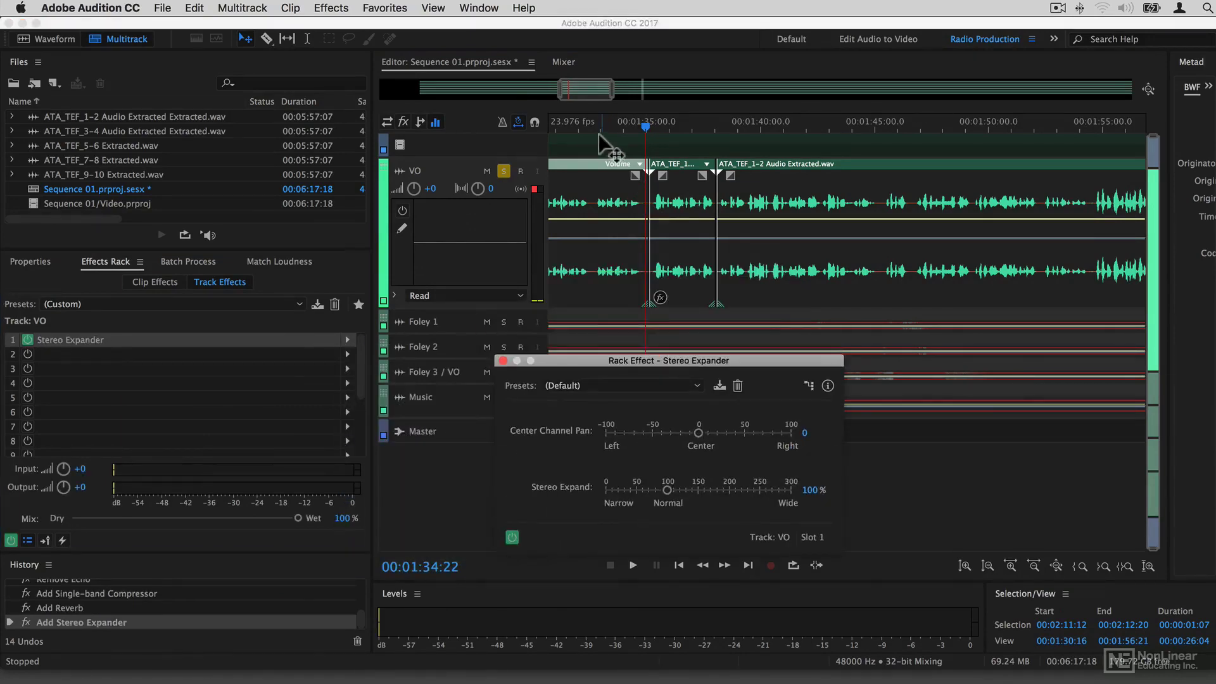
Step: Set Center Channel Pan to -24 and Stereo Expand to 300% while playing back
key("space")
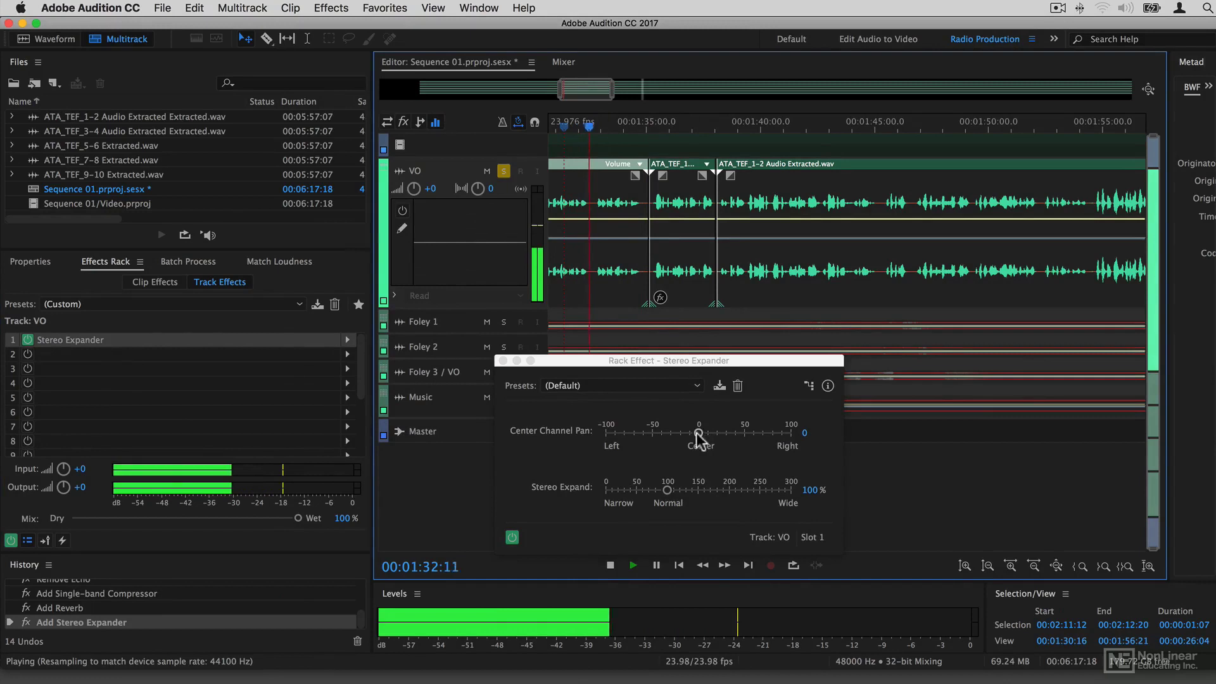
mouse_move(698, 433)
left_mouse_down()
mouse_move(778, 445)
mouse_move(610, 426)
mouse_move(675, 436)
left_mouse_up()
left_click_drag(667, 491, 795, 507)
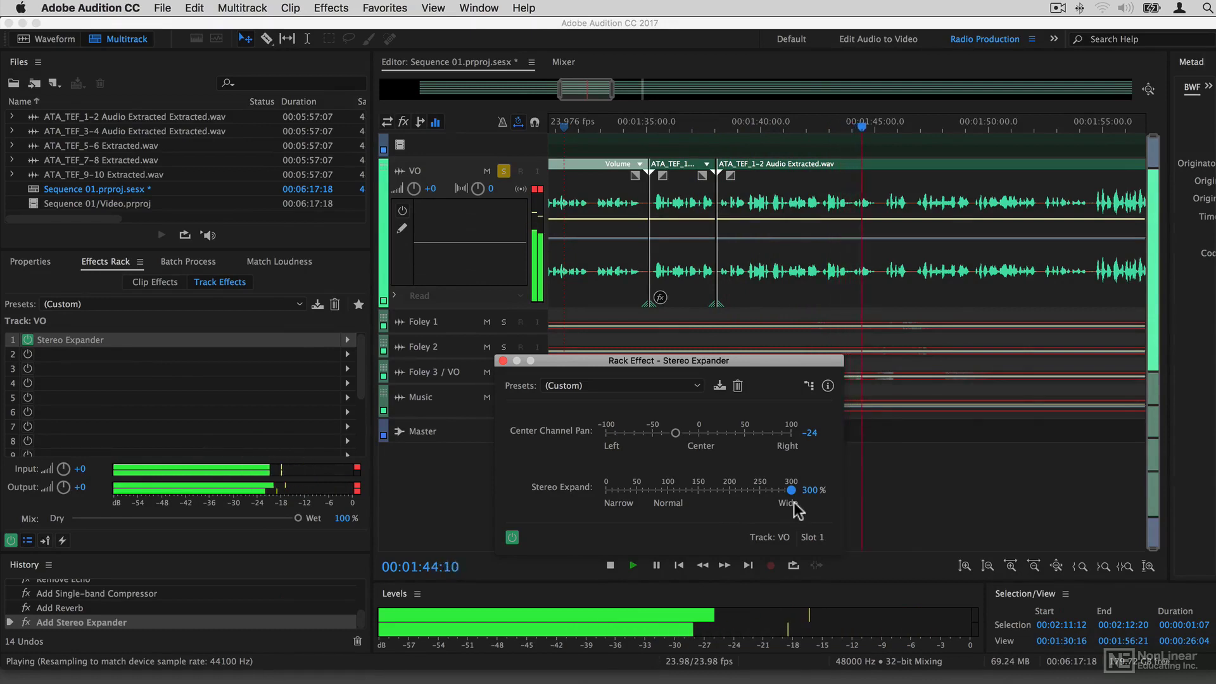
key("space")
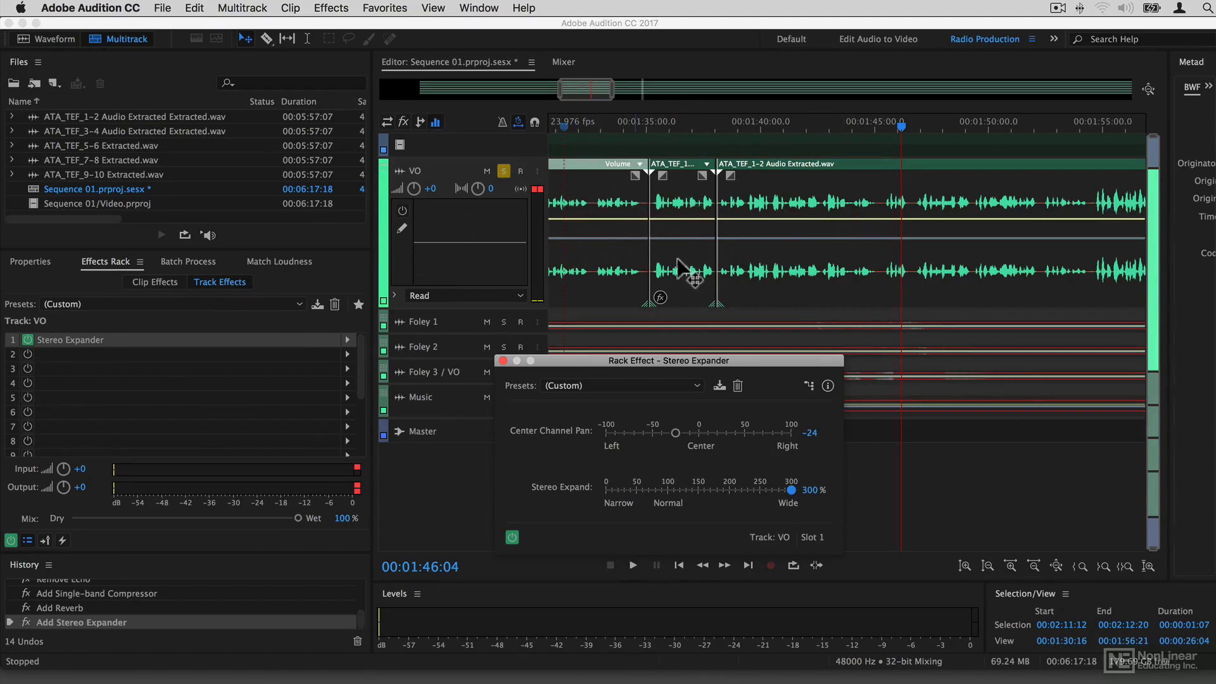
Step: Close the Stereo Expander, unsolo VO, enlarge Foley 1 and lengthen the VO clip's fade-in
left_click(503, 361)
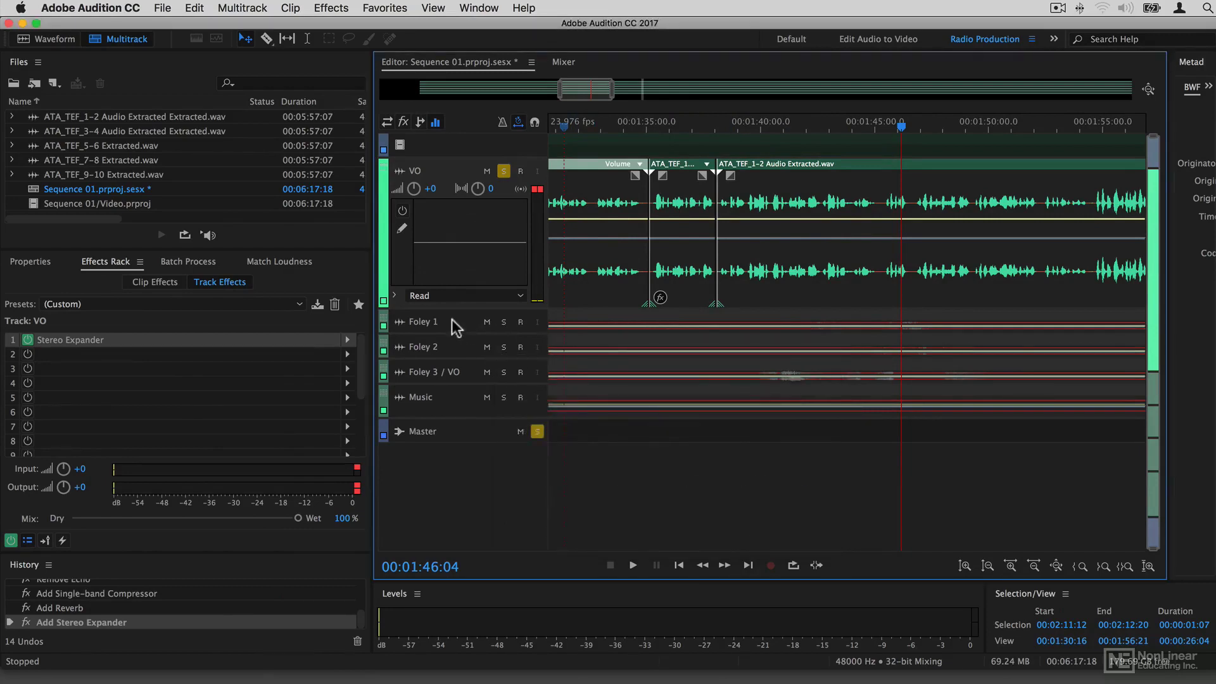
left_click(504, 170)
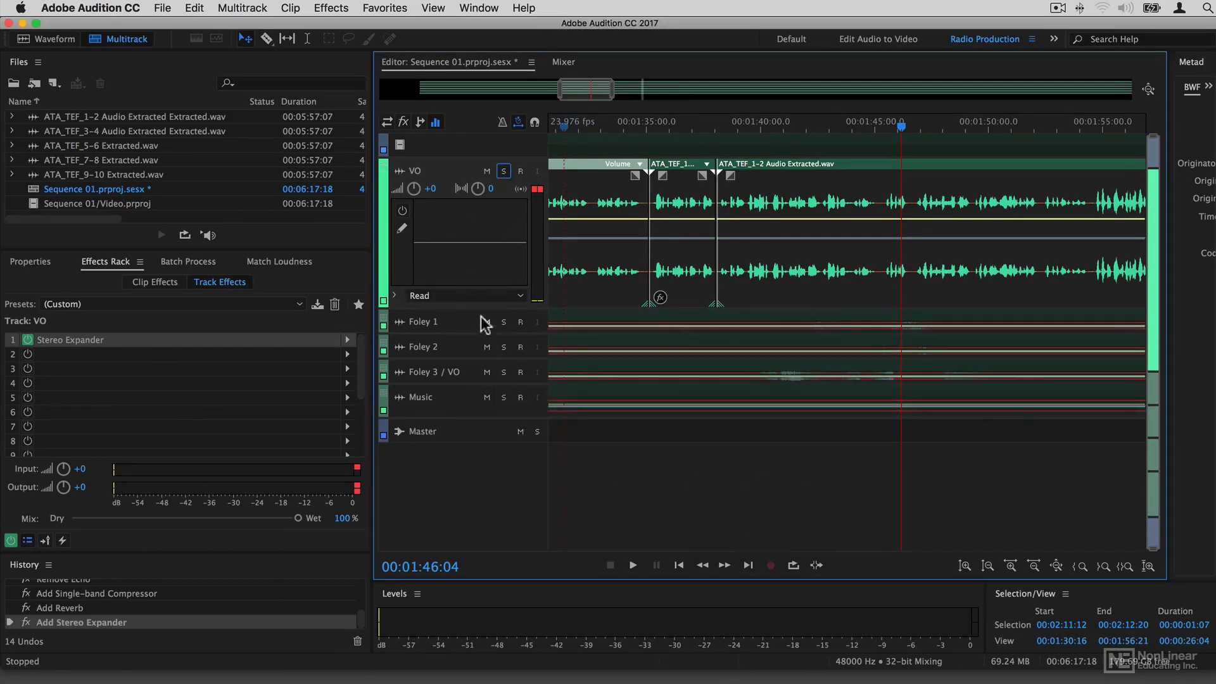
left_click_drag(472, 332, 475, 451)
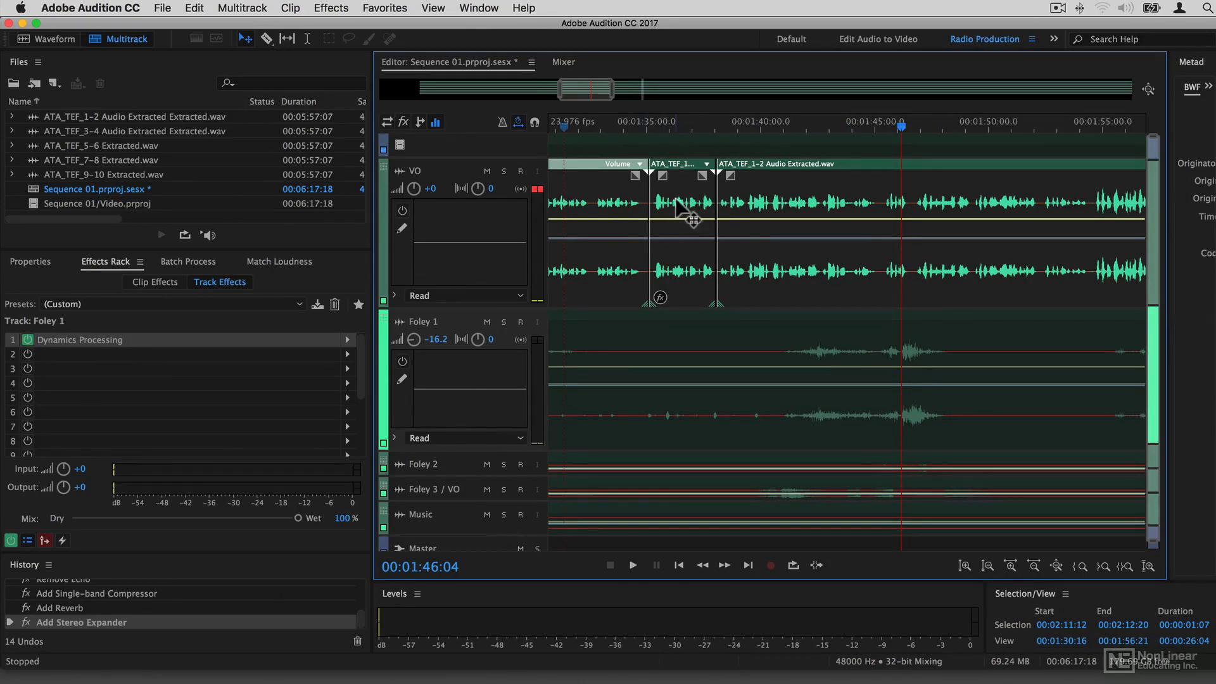
mouse_move(662, 175)
left_mouse_down()
mouse_move(700, 184)
mouse_move(662, 189)
mouse_move(884, 186)
mouse_move(995, 202)
mouse_move(728, 200)
left_mouse_up()
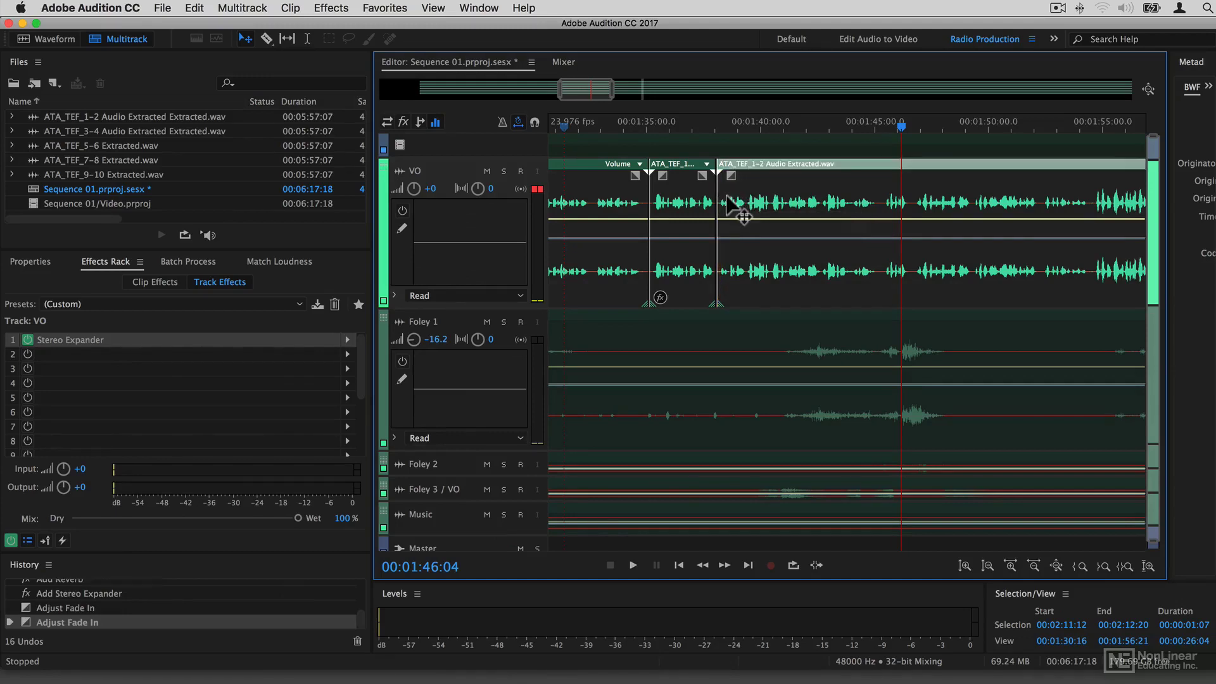